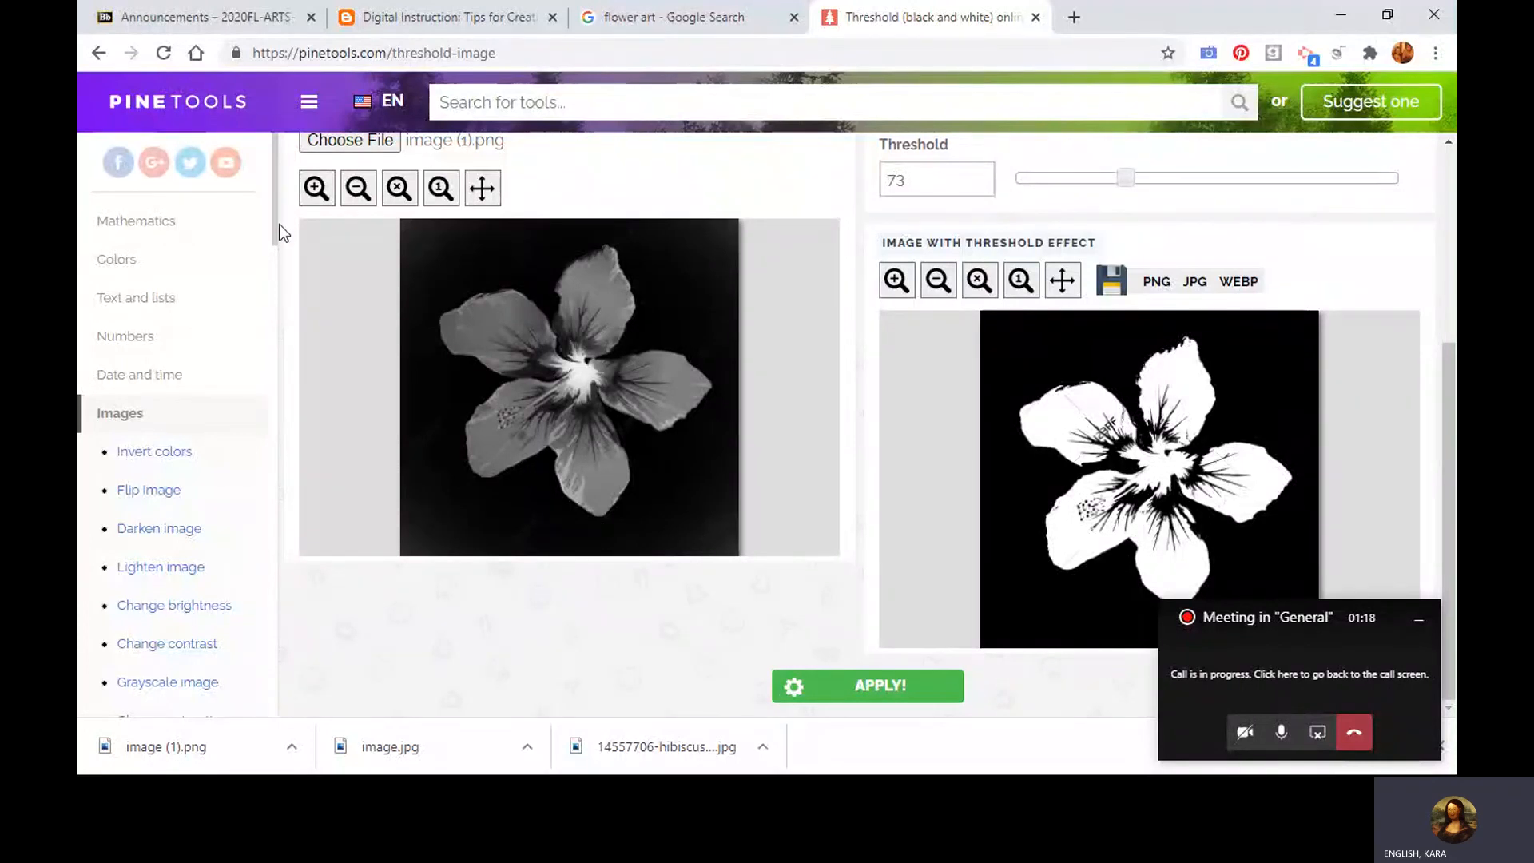
Open the Grayscale image tool from the list of image tools
{"action": "left_click_drag", "start_coordinate": [279, 226], "coordinate": [276, 246]}
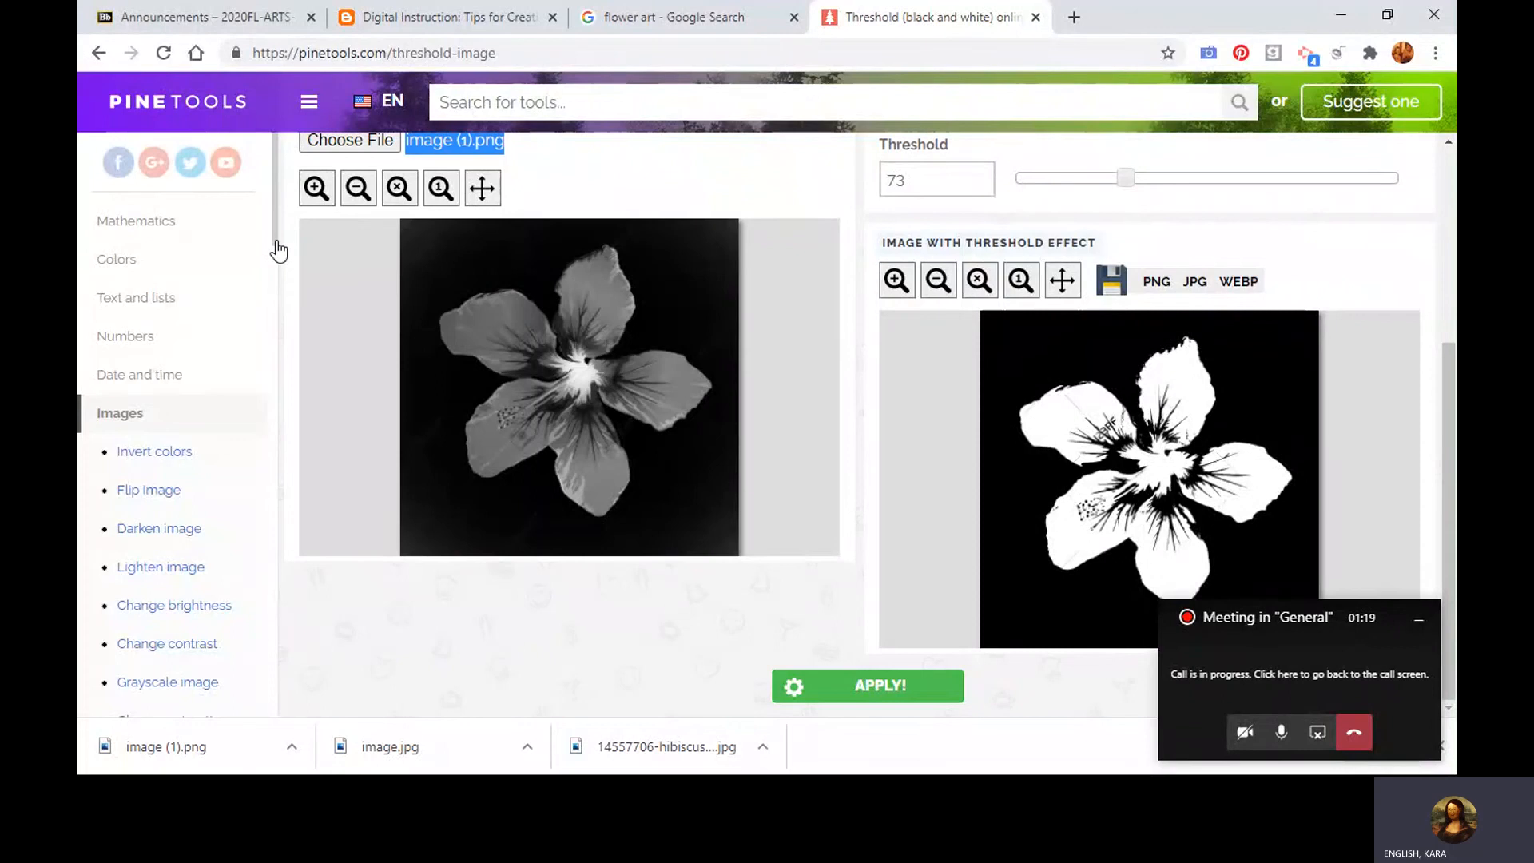
{"action": "scroll", "coordinate": [279, 251], "scroll_direction": "down", "scroll_amount": 3}
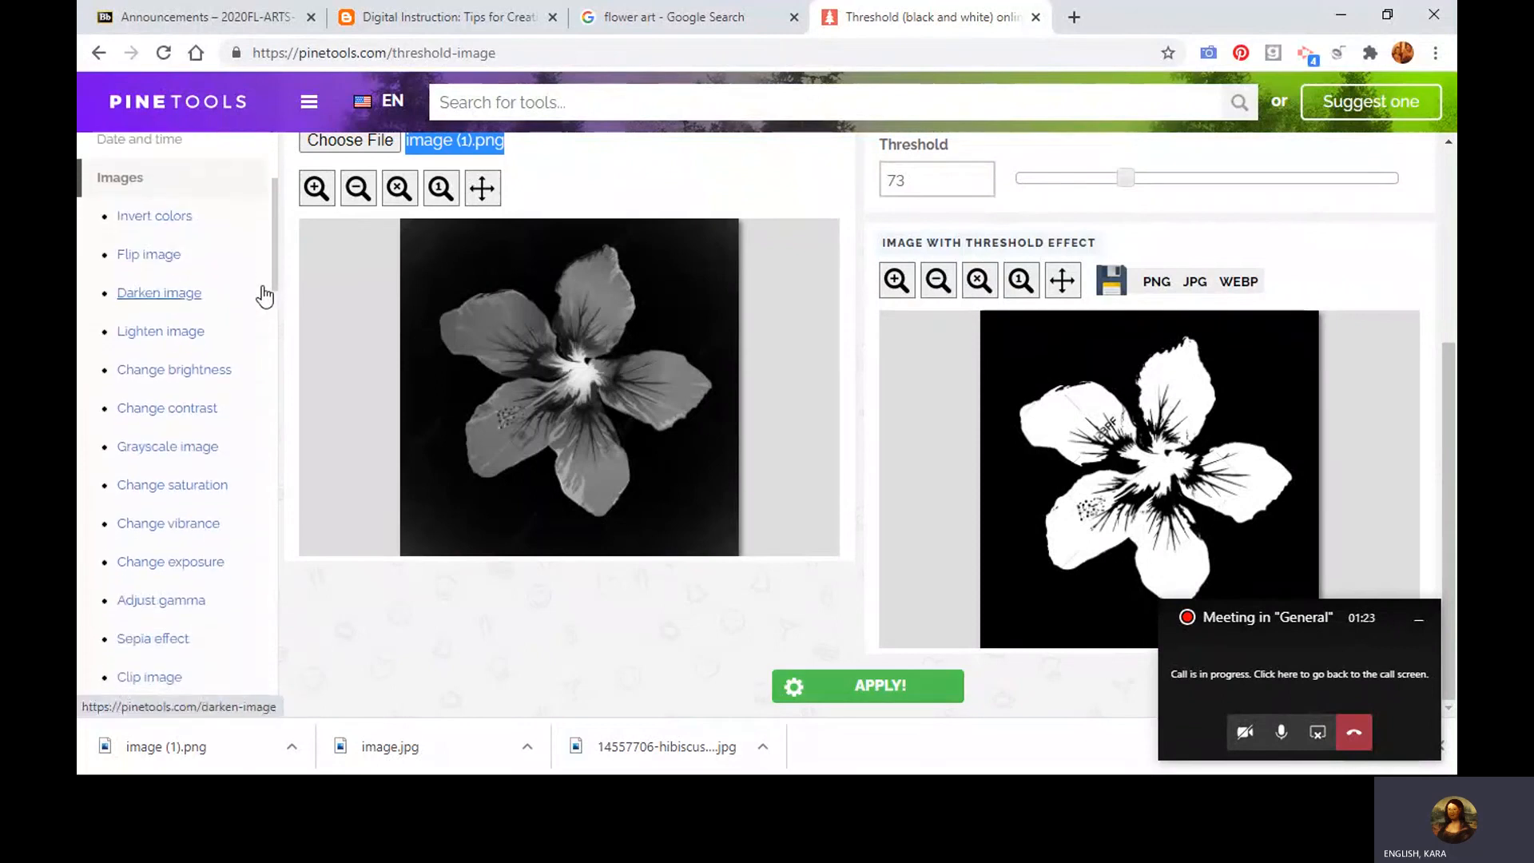
{"action": "scroll", "coordinate": [264, 300], "scroll_direction": "down", "scroll_amount": 1}
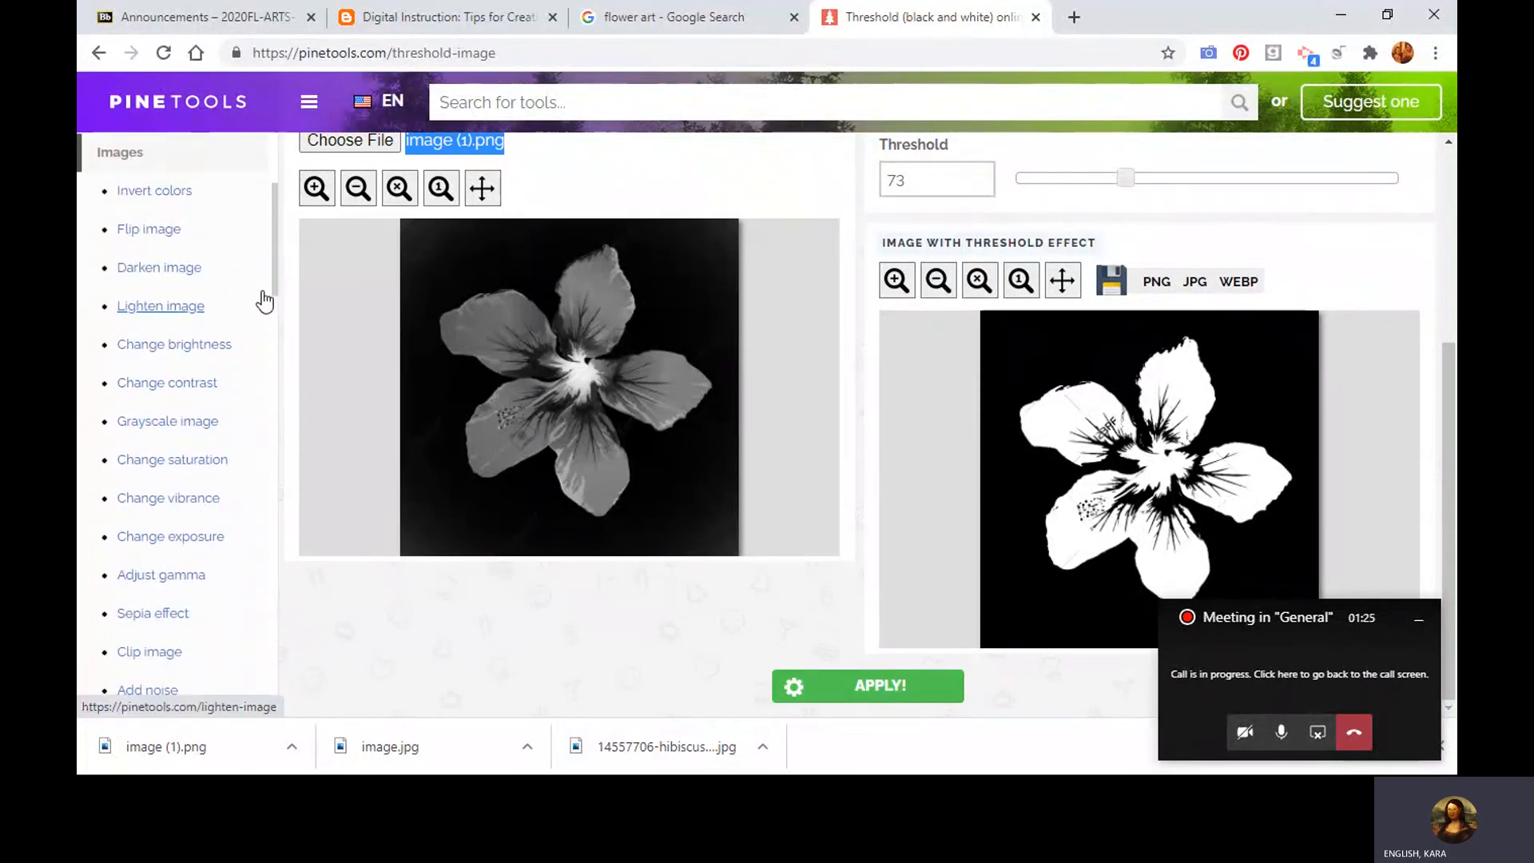
{"action": "scroll", "coordinate": [260, 263], "scroll_direction": "up", "scroll_amount": 3}
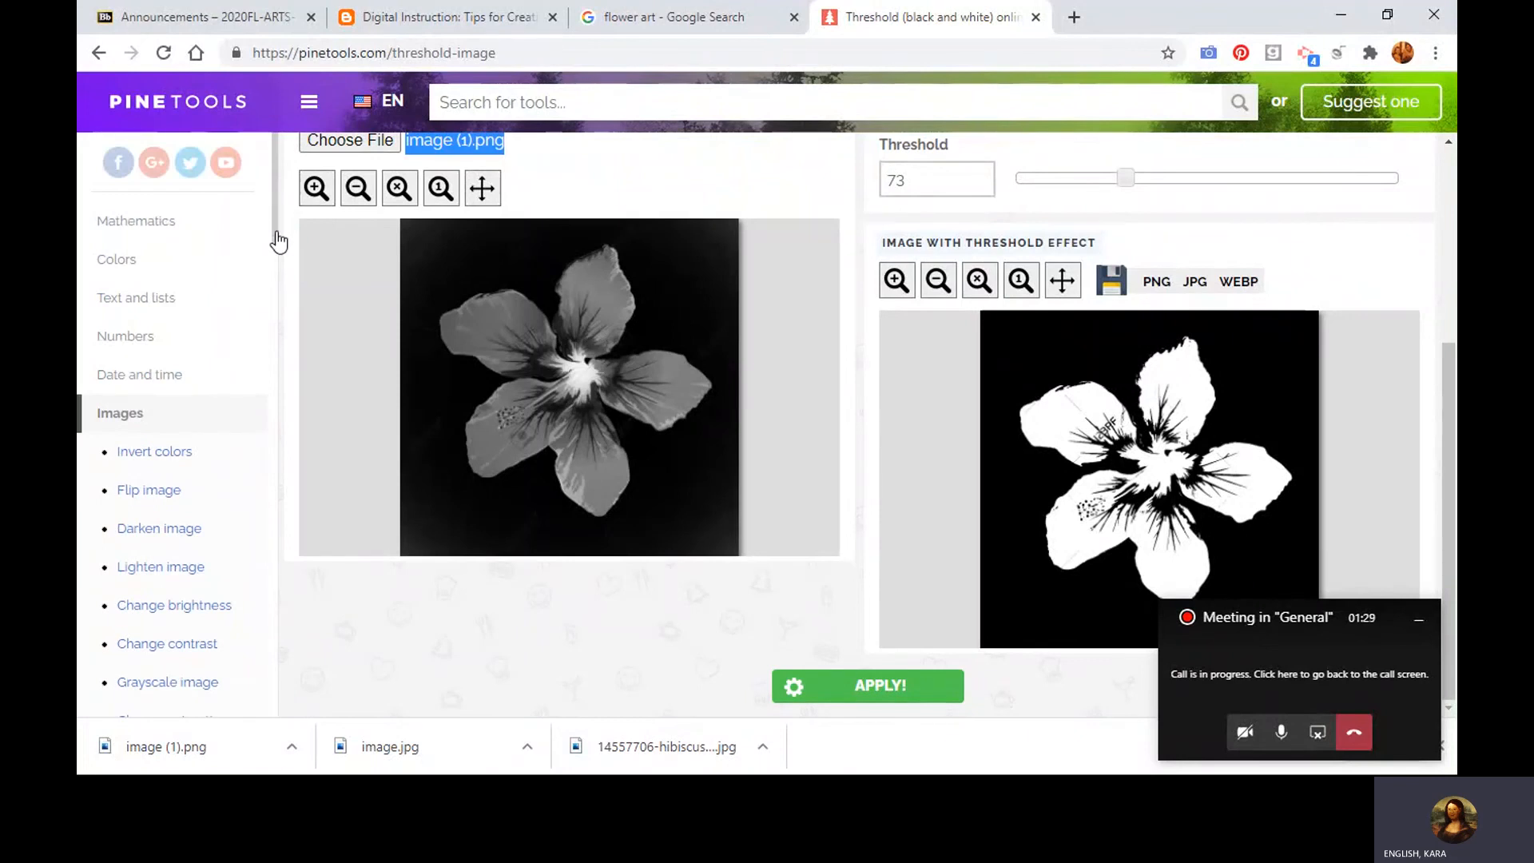
{"action": "scroll", "coordinate": [275, 239], "scroll_direction": "down", "scroll_amount": 2}
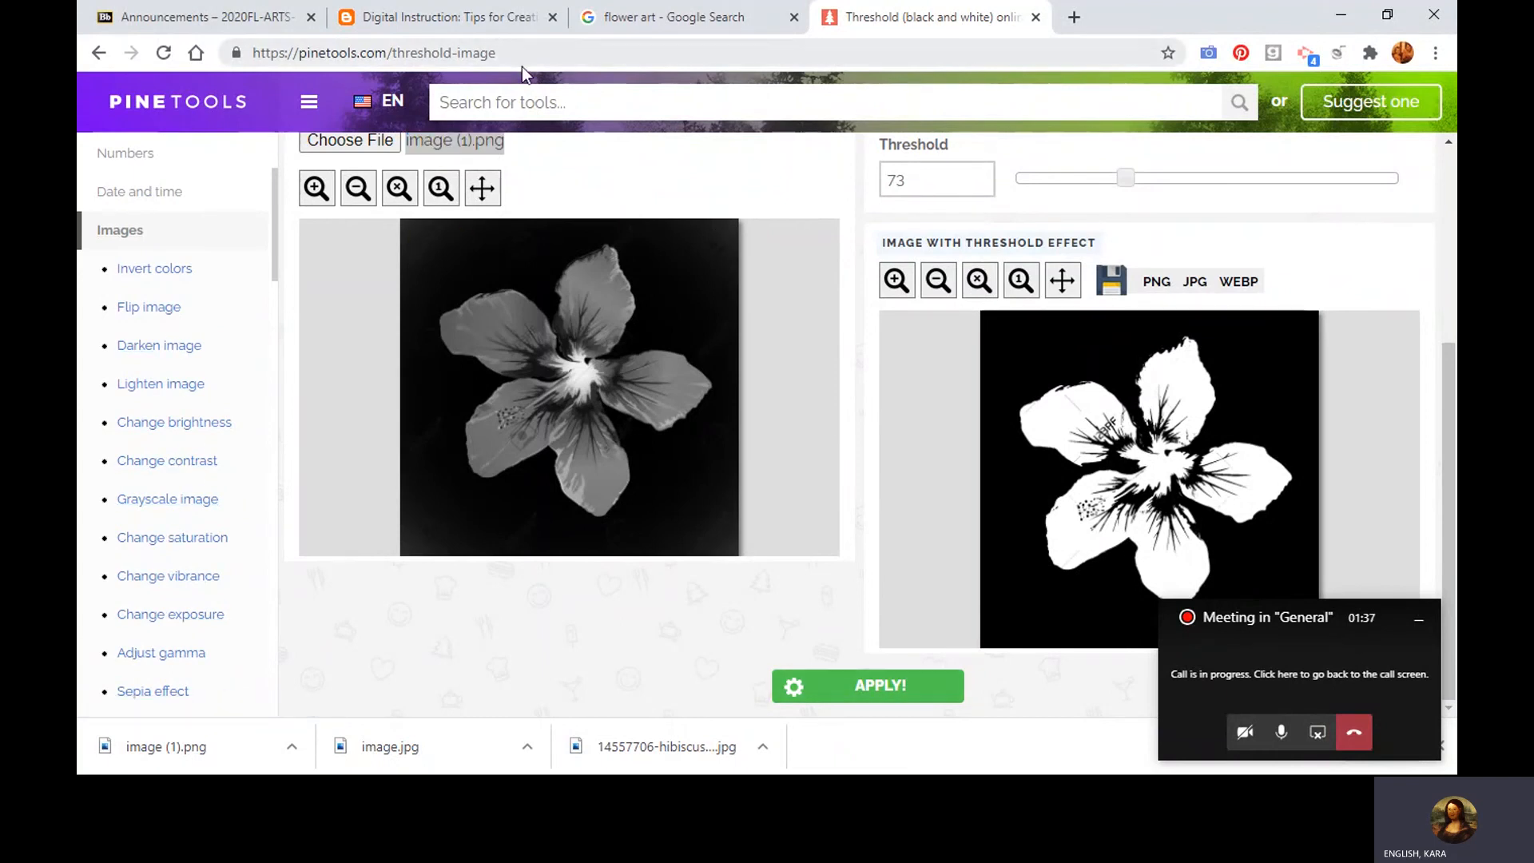
{"action": "left_click", "coordinate": [167, 500]}
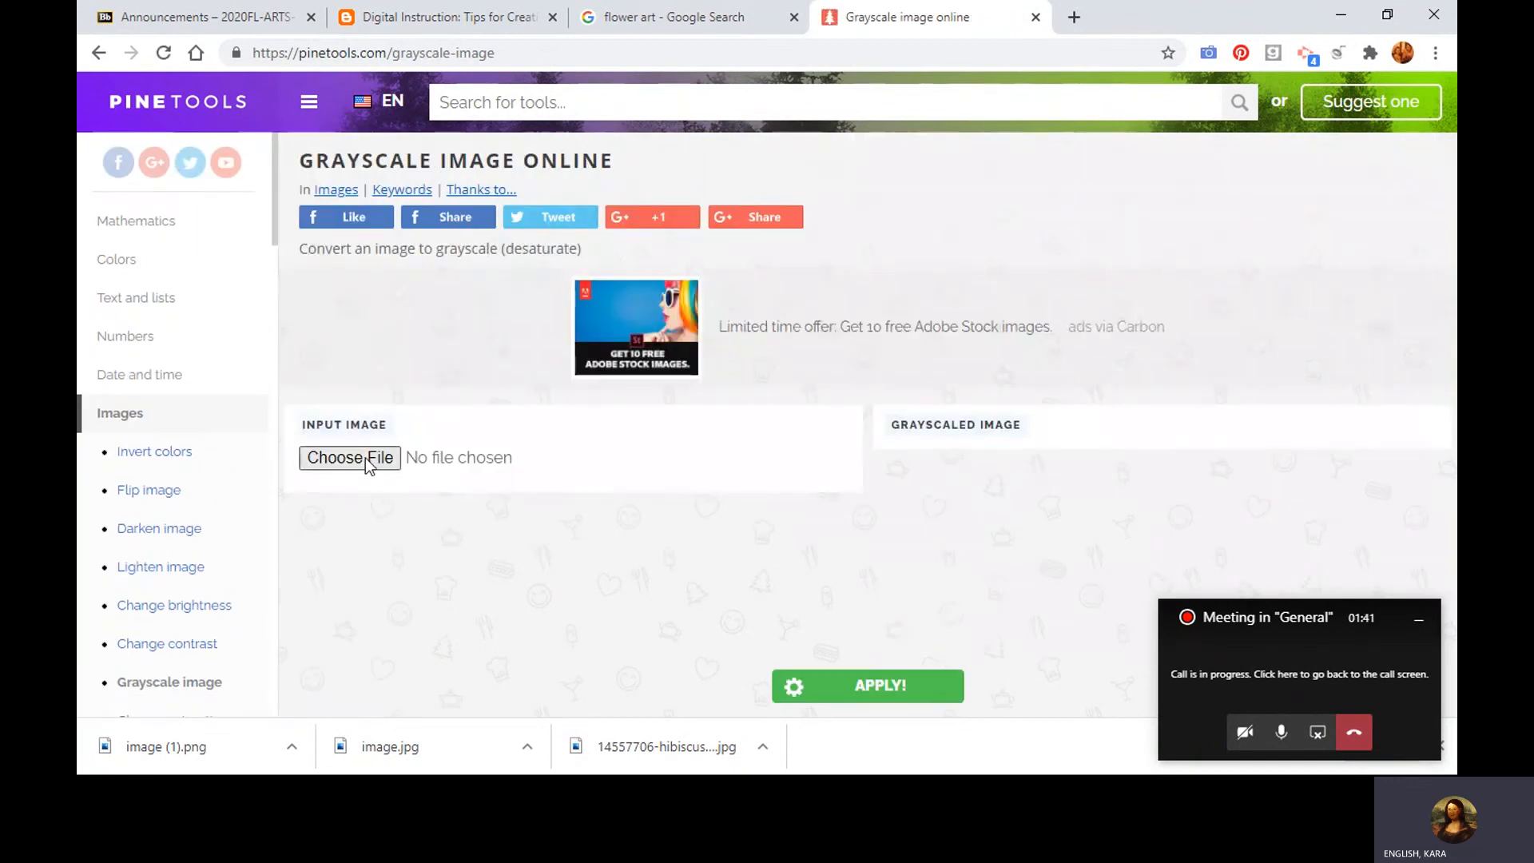
Load the image 14557706-hibiscus-tropical-flower-art from the Desktop folder as the grayscale input
{"action": "left_click", "coordinate": [366, 460]}
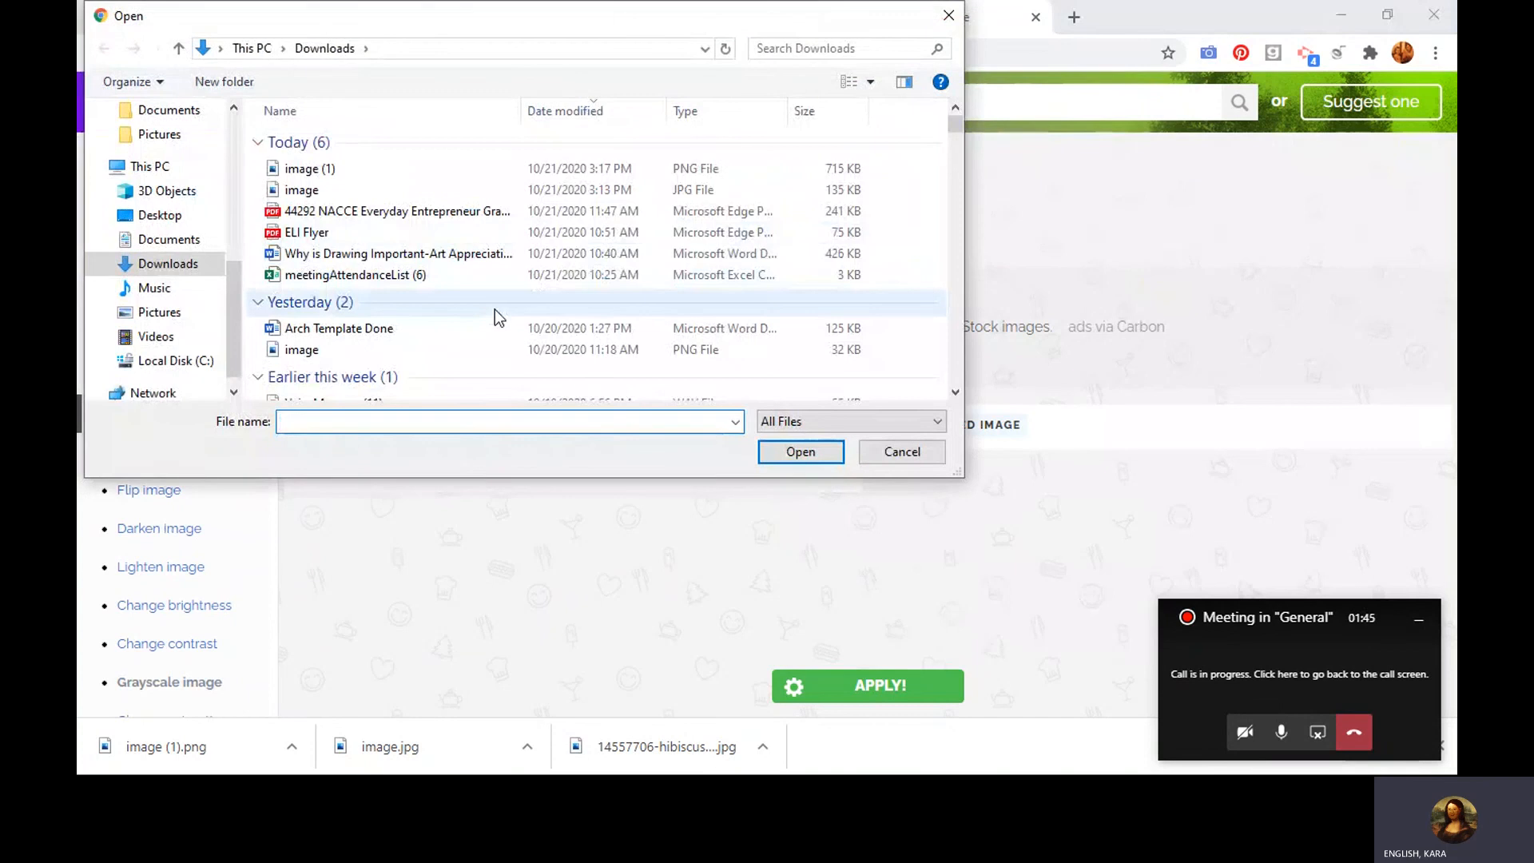
{"action": "left_click", "coordinate": [172, 227]}
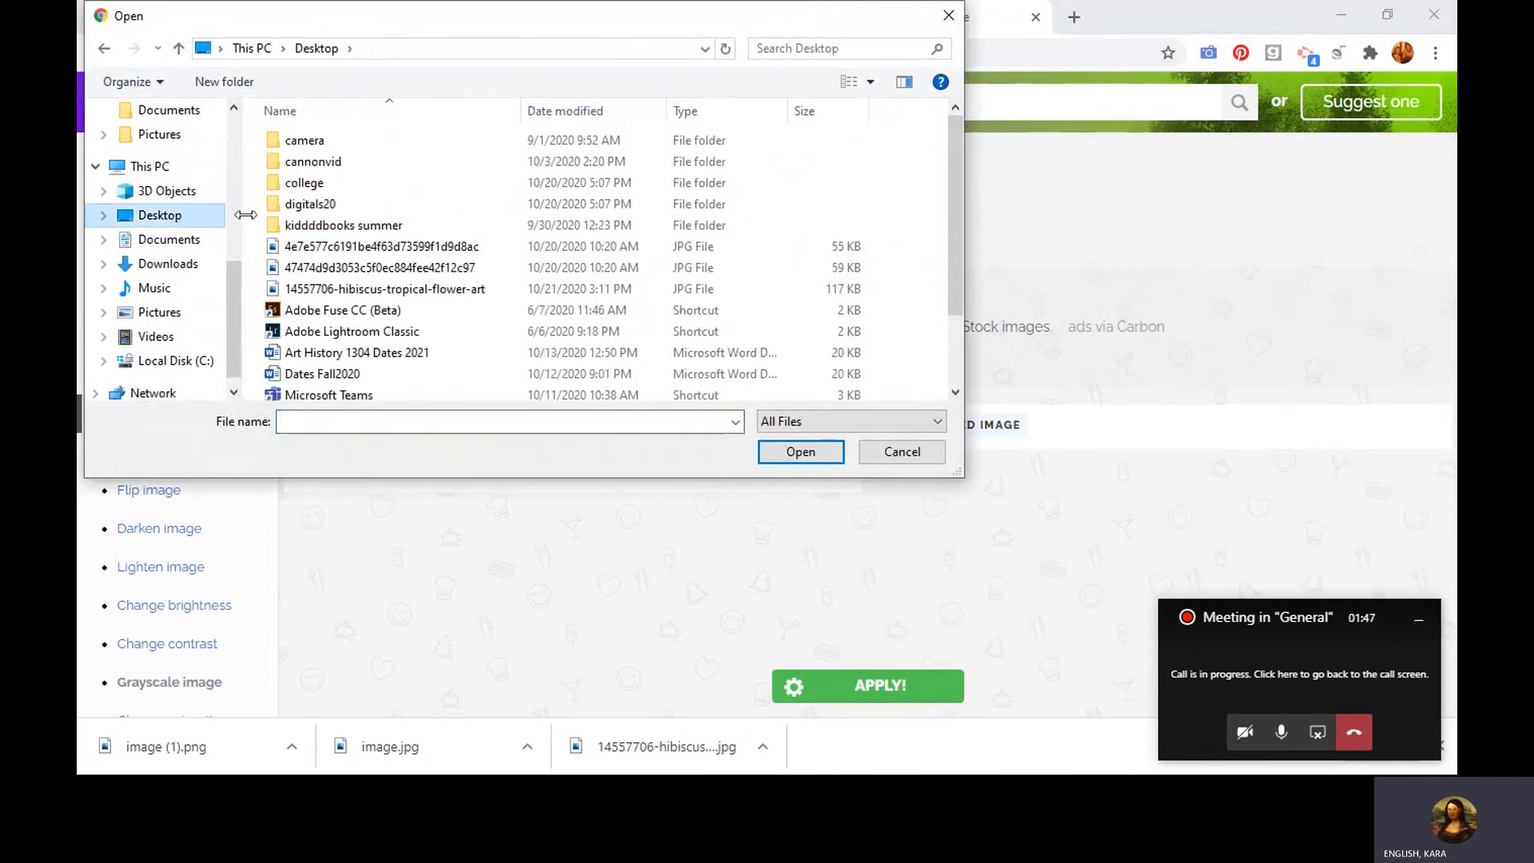
{"action": "left_click", "coordinate": [489, 288]}
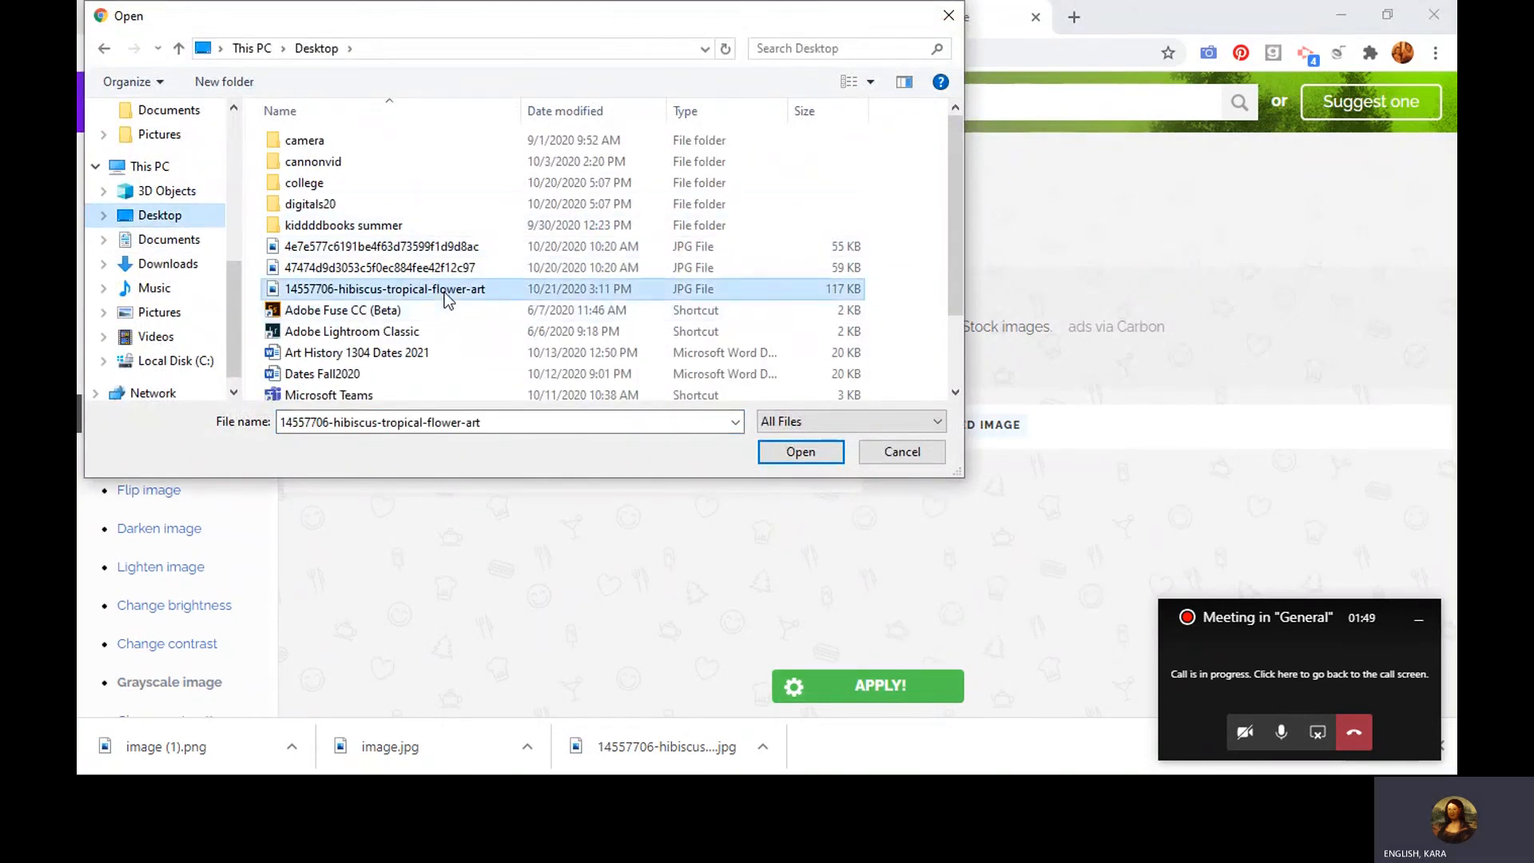
{"action": "left_click", "coordinate": [766, 449]}
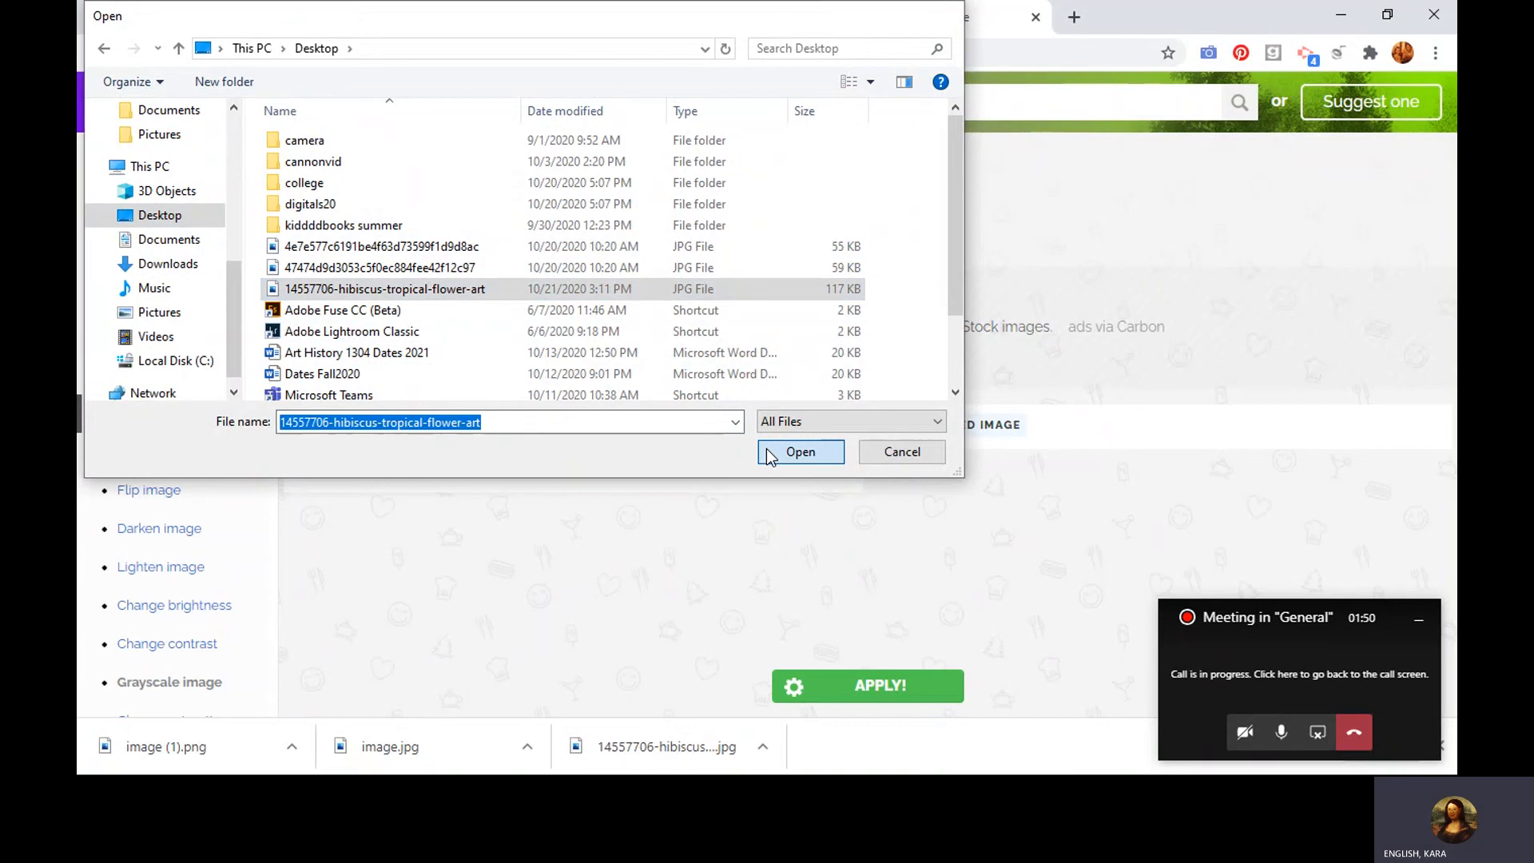
Convert the hibiscus image to grayscale and download the result as PNG
{"action": "scroll", "coordinate": [703, 500], "scroll_direction": "down", "scroll_amount": 2}
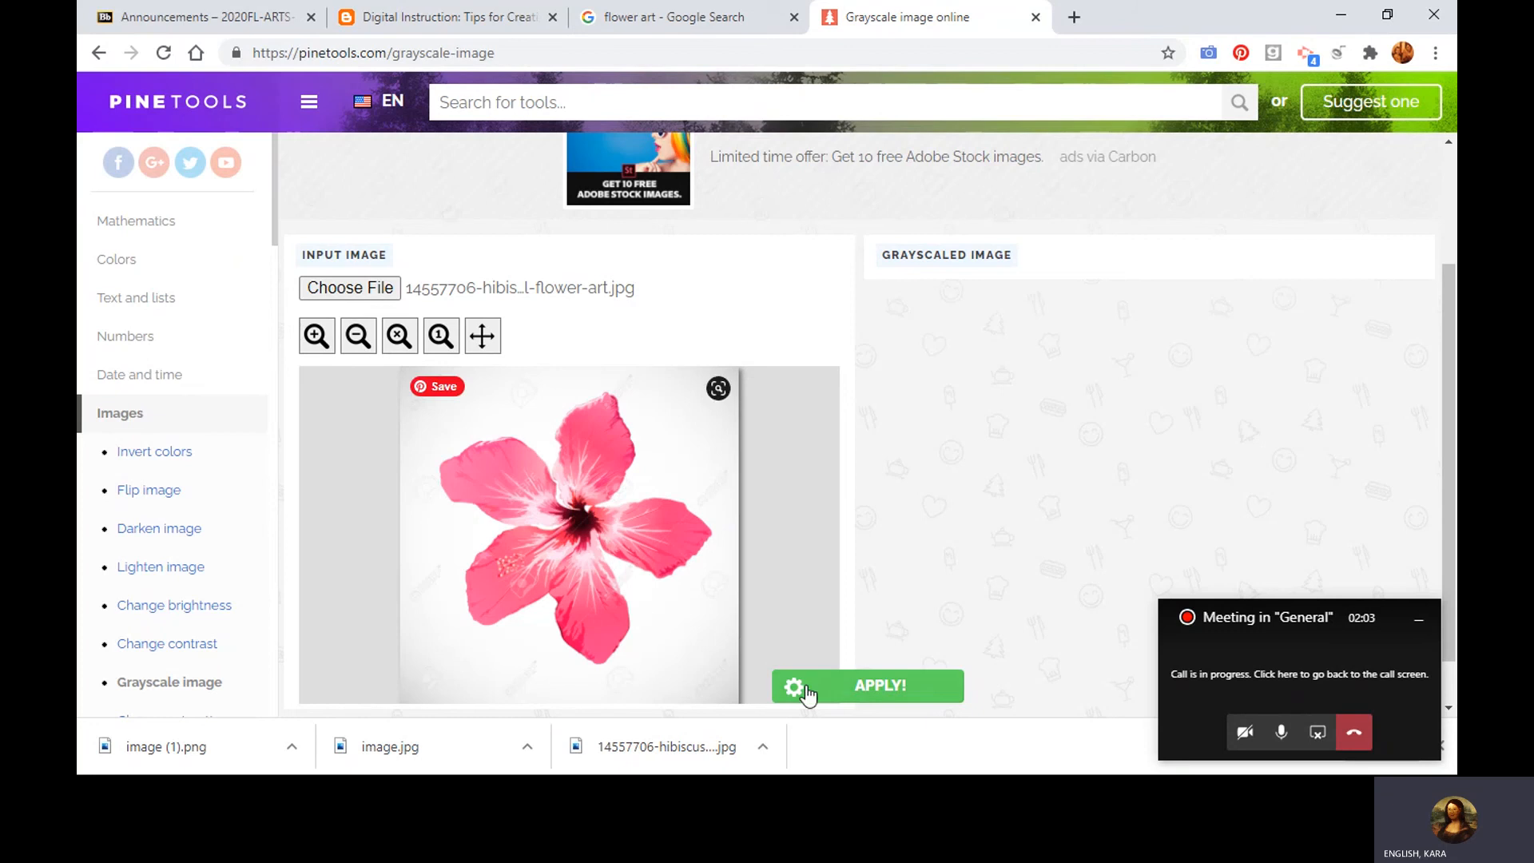
{"action": "left_click", "coordinate": [852, 685]}
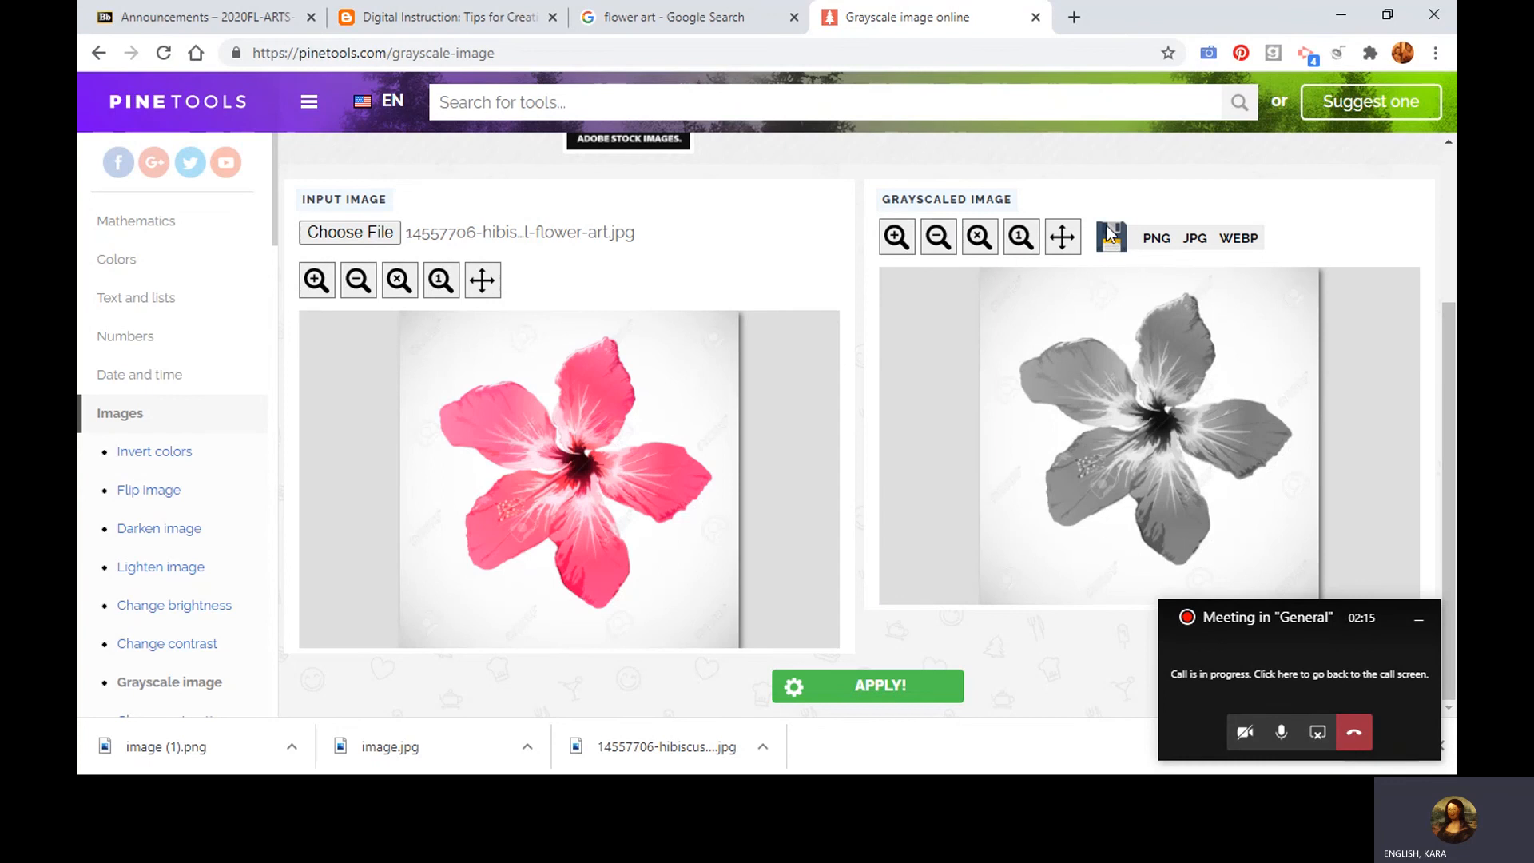
{"action": "left_click", "coordinate": [1165, 242]}
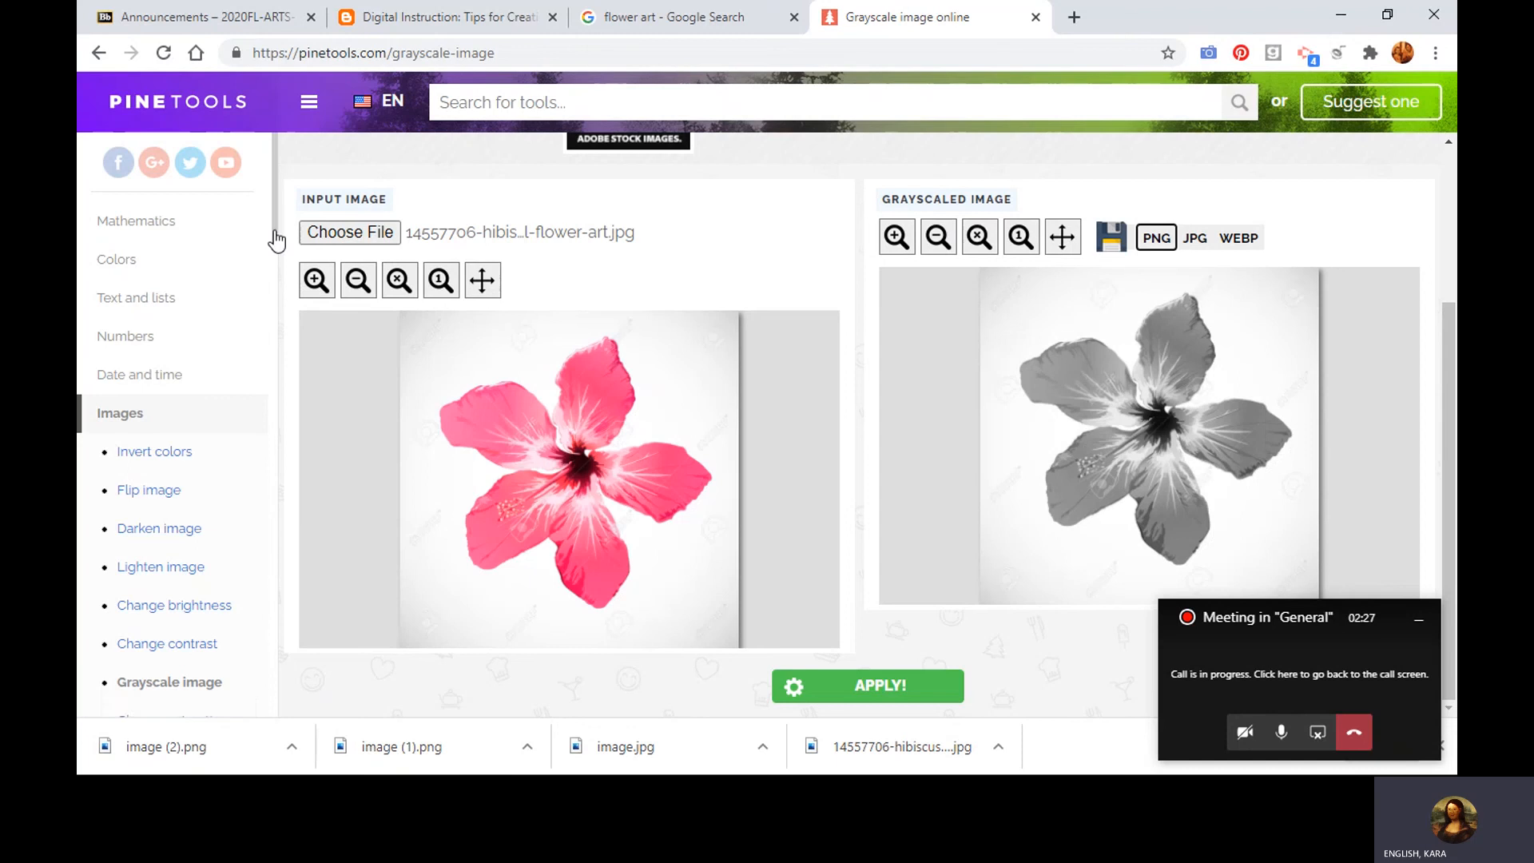
Open the Invert colors tool and load image (2) from the Downloads folder as its input
{"action": "left_click", "coordinate": [152, 453]}
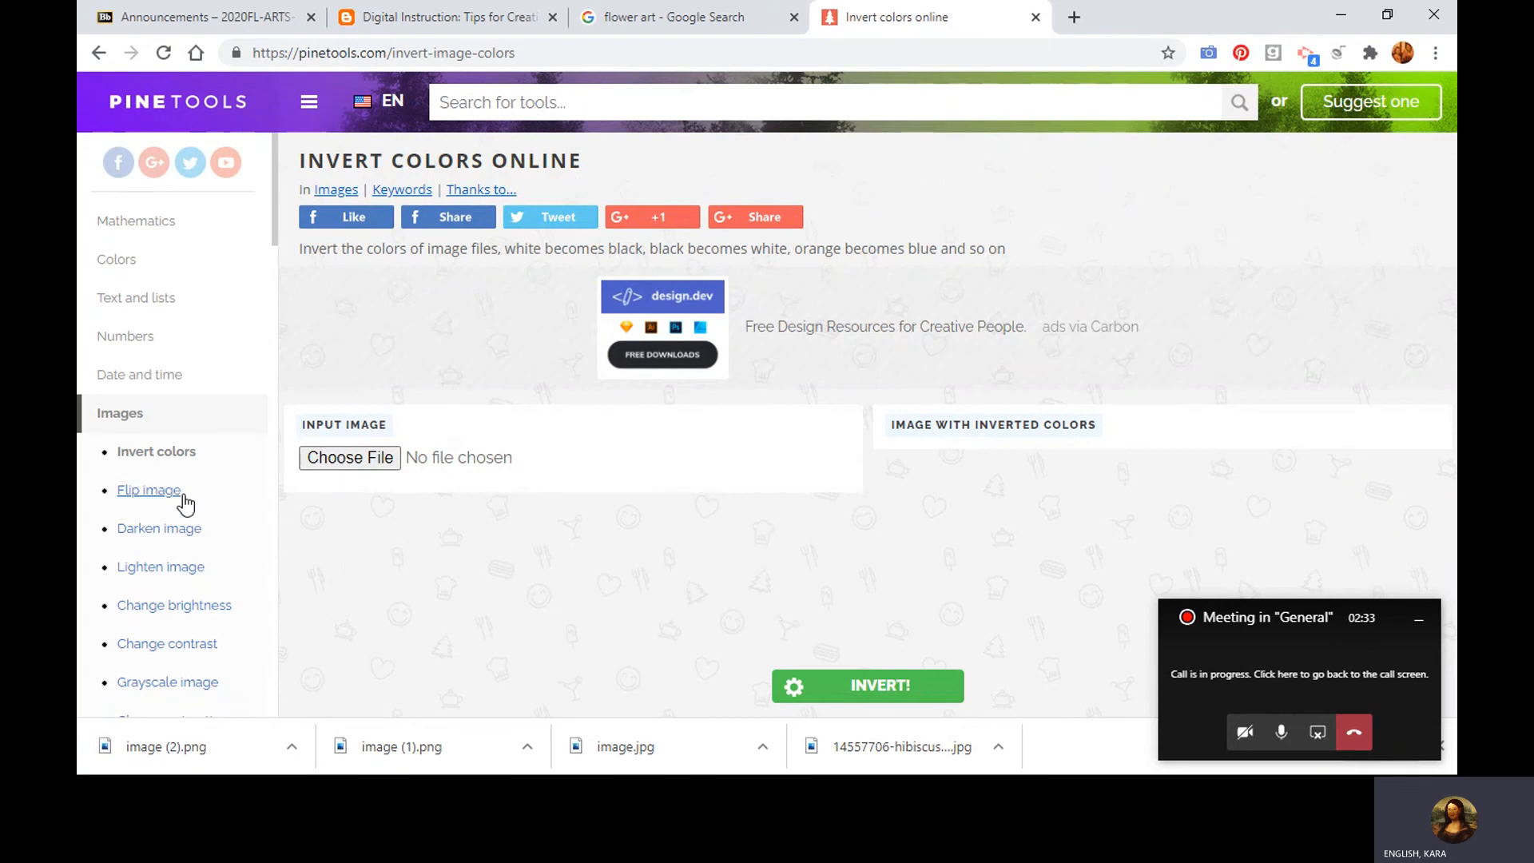
{"action": "left_click", "coordinate": [364, 458]}
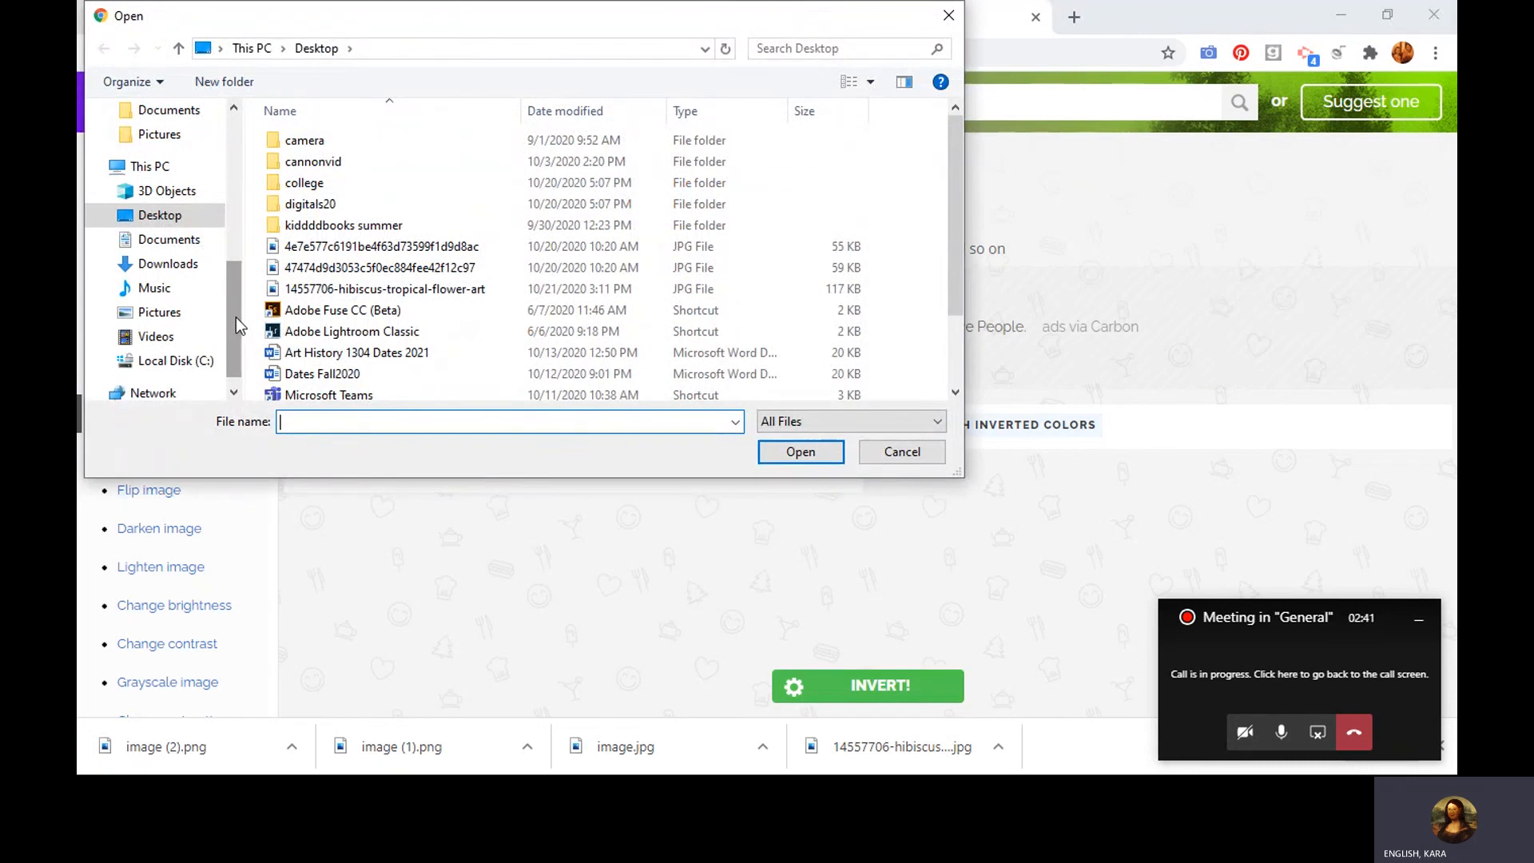
{"action": "scroll", "coordinate": [232, 320], "scroll_direction": "down", "scroll_amount": 1}
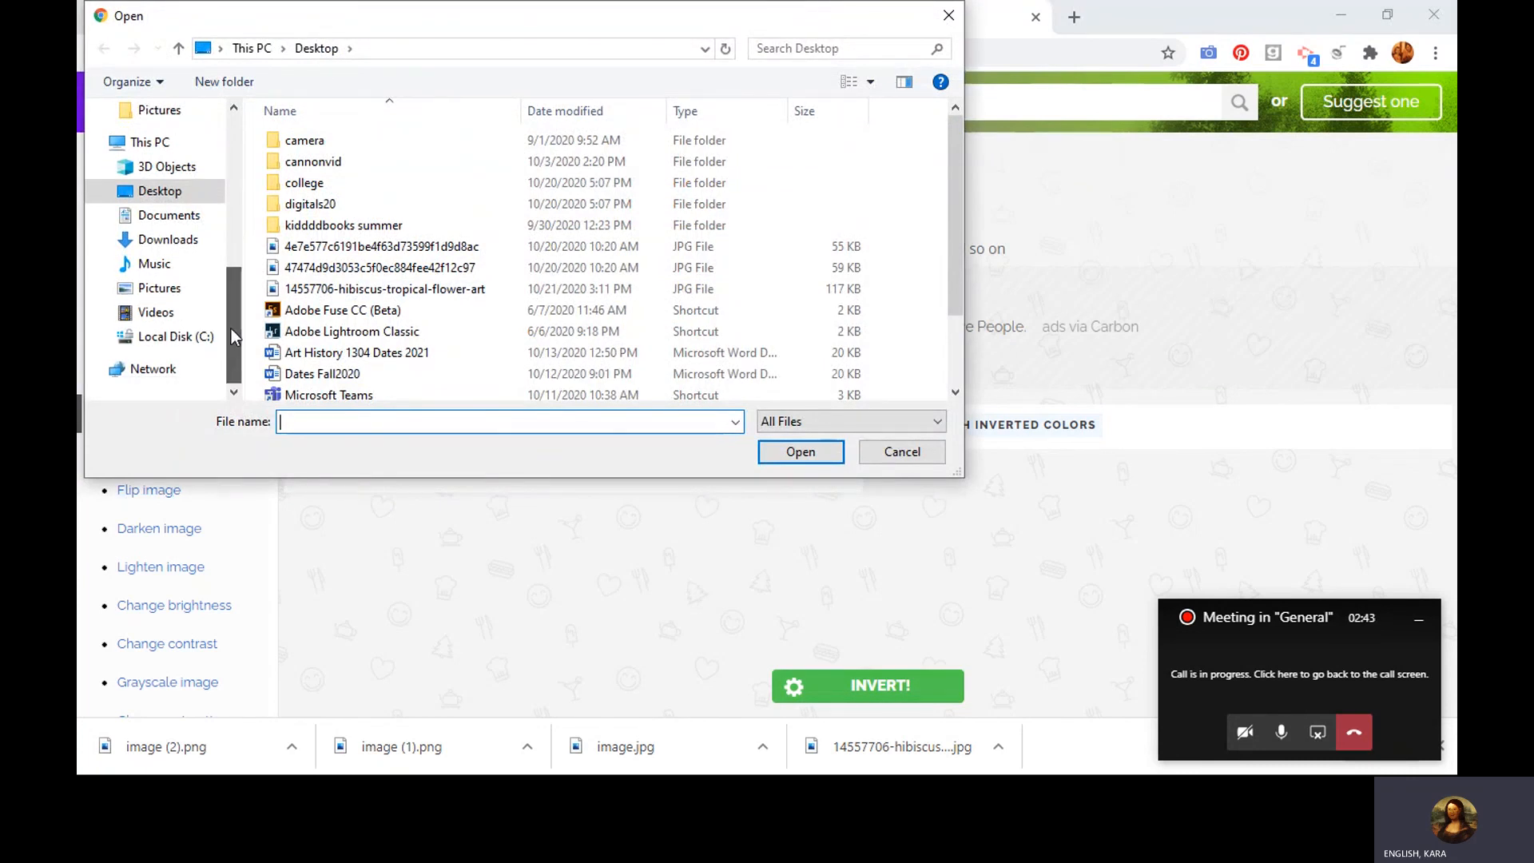
{"action": "scroll", "coordinate": [232, 328], "scroll_direction": "up", "scroll_amount": 1}
{"action": "left_click", "coordinate": [196, 273]}
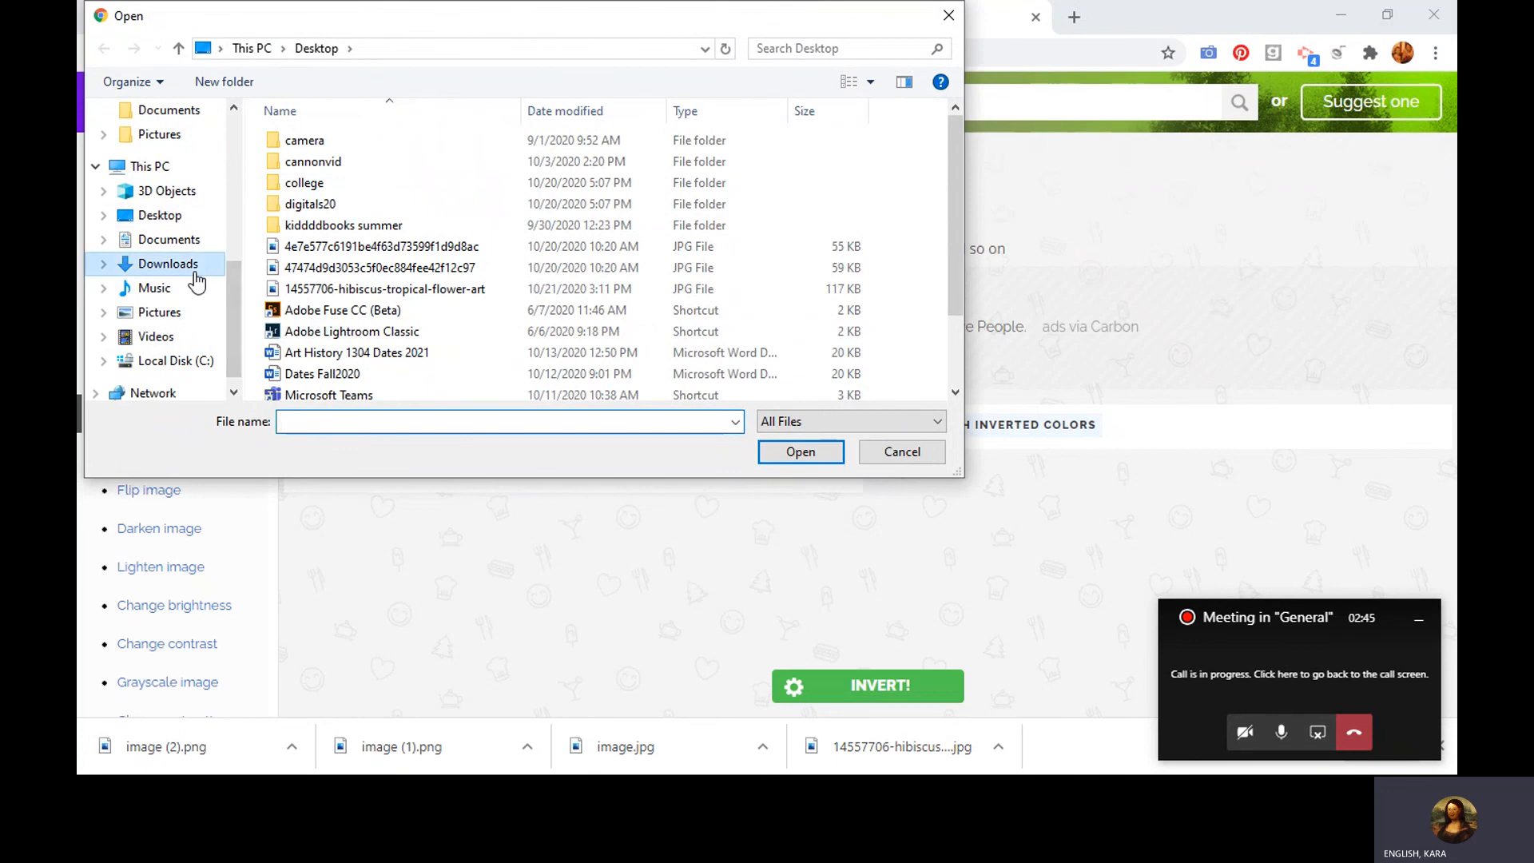
{"action": "left_click", "coordinate": [350, 171]}
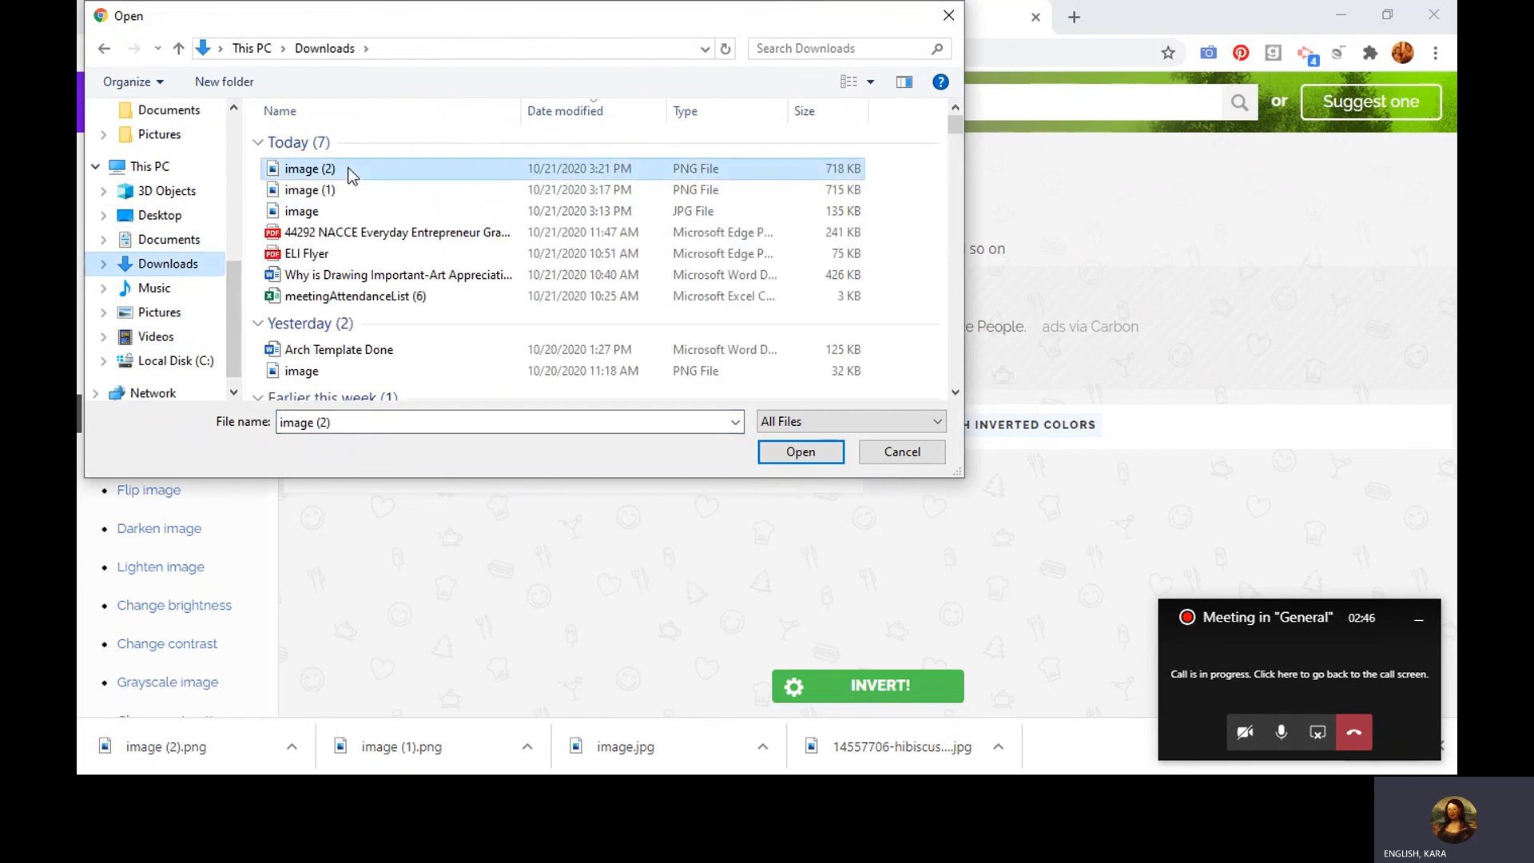
{"action": "left_click", "coordinate": [823, 451]}
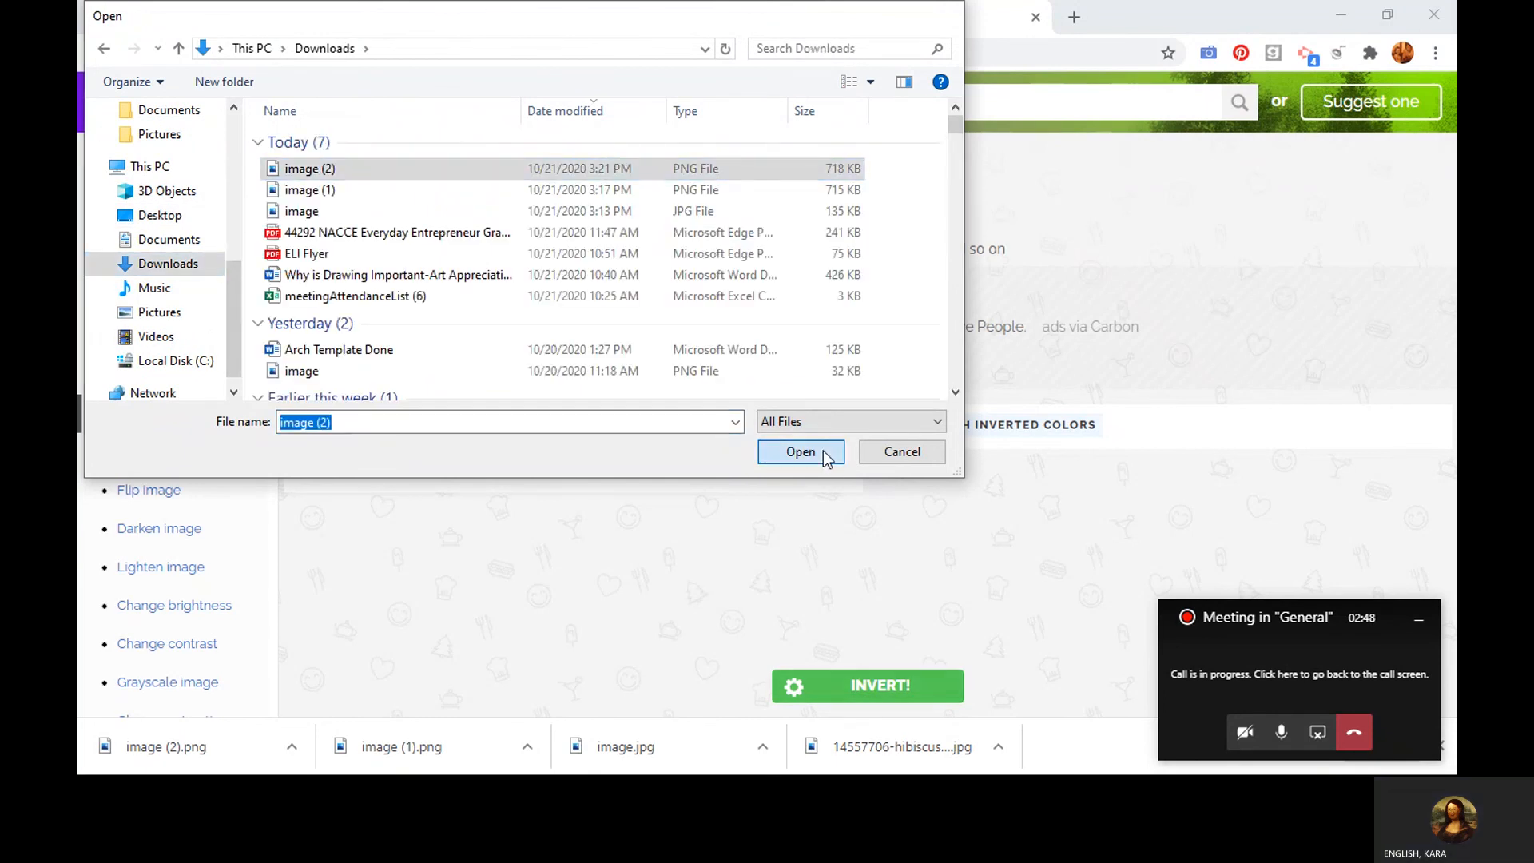
Invert the colors of the grayscale flower and download the result as PNG
{"action": "left_click_drag", "start_coordinate": [1449, 306], "coordinate": [1455, 413]}
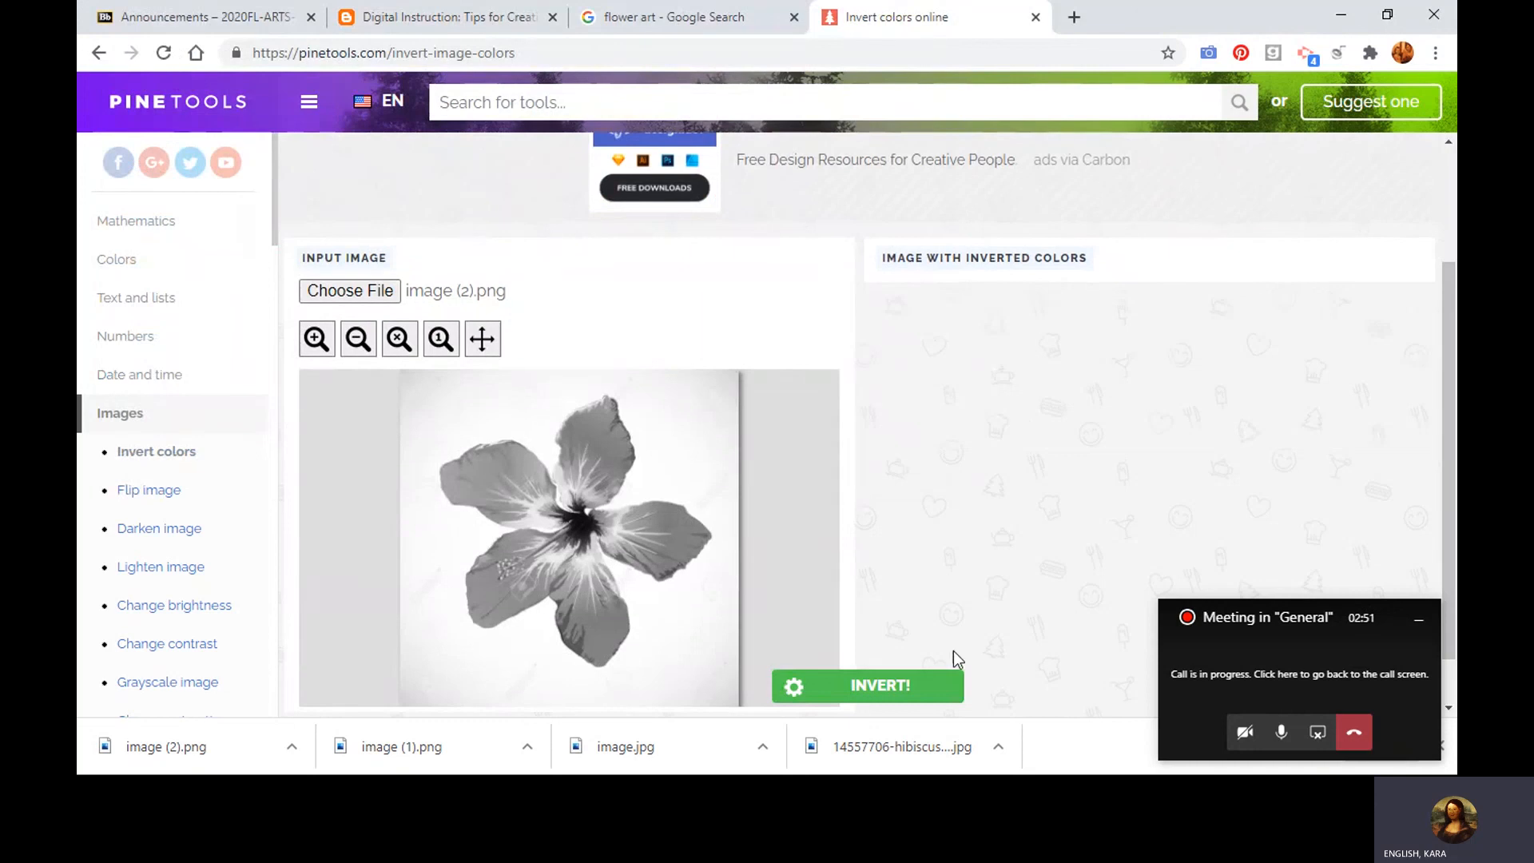
{"action": "left_click", "coordinate": [883, 687]}
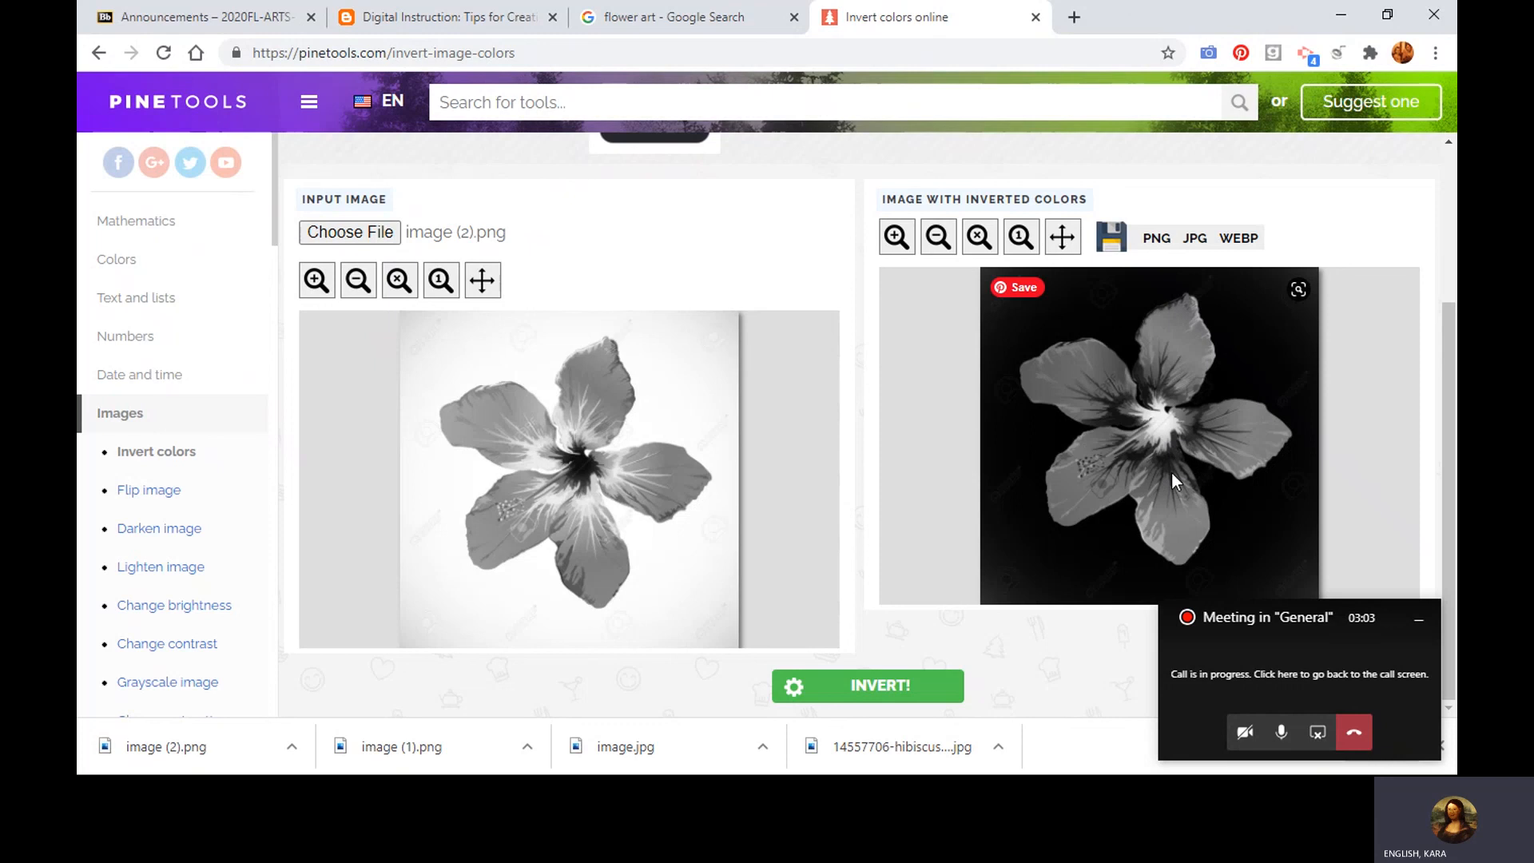
{"action": "left_click", "coordinate": [1160, 244]}
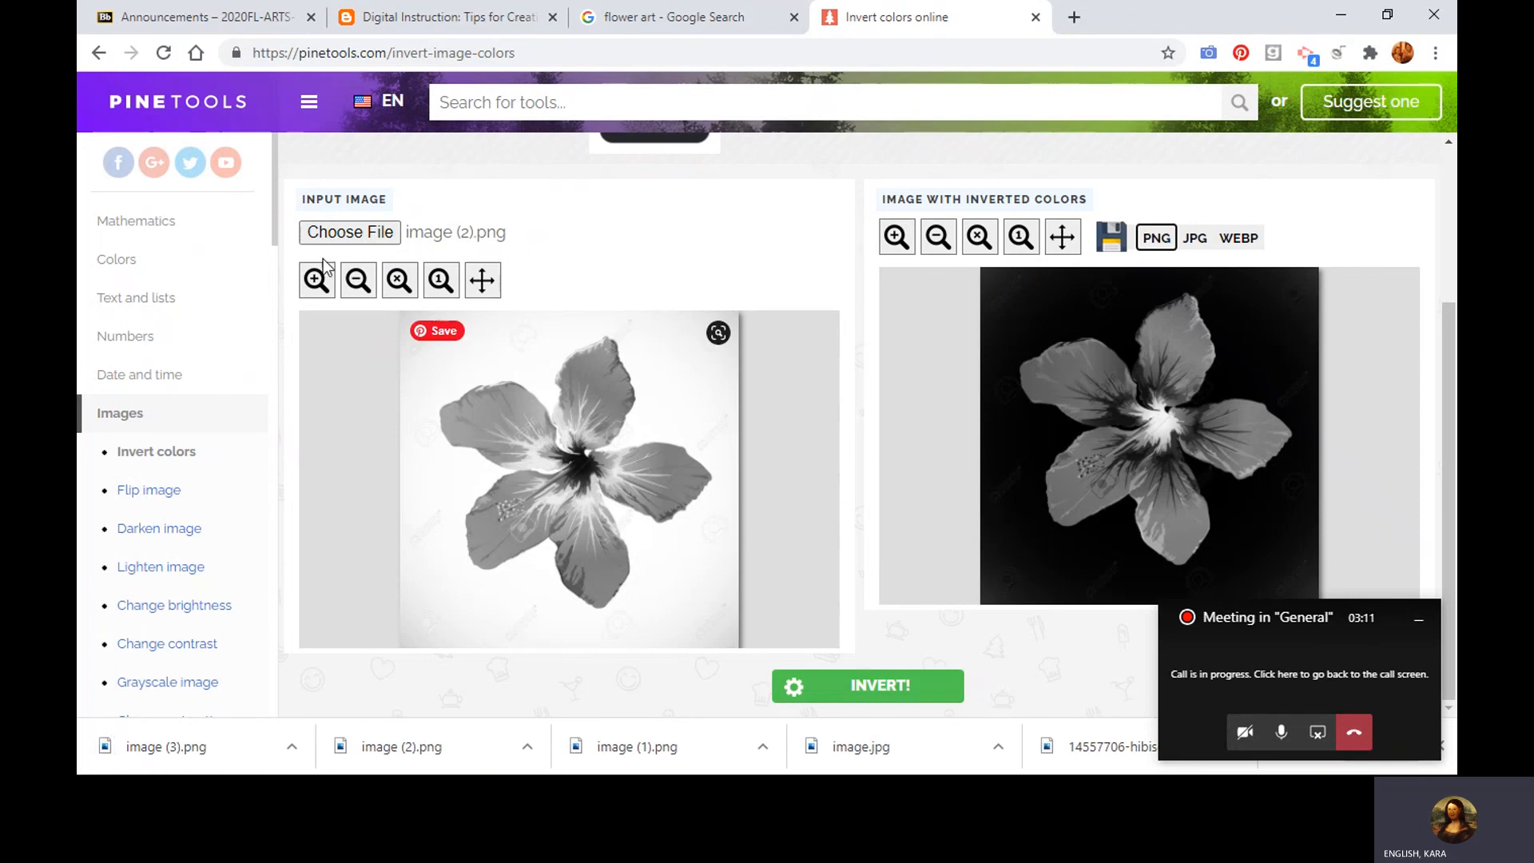
Open the Threshold (black and white) tool from the list of image tools
{"action": "left_click_drag", "start_coordinate": [281, 223], "coordinate": [289, 308]}
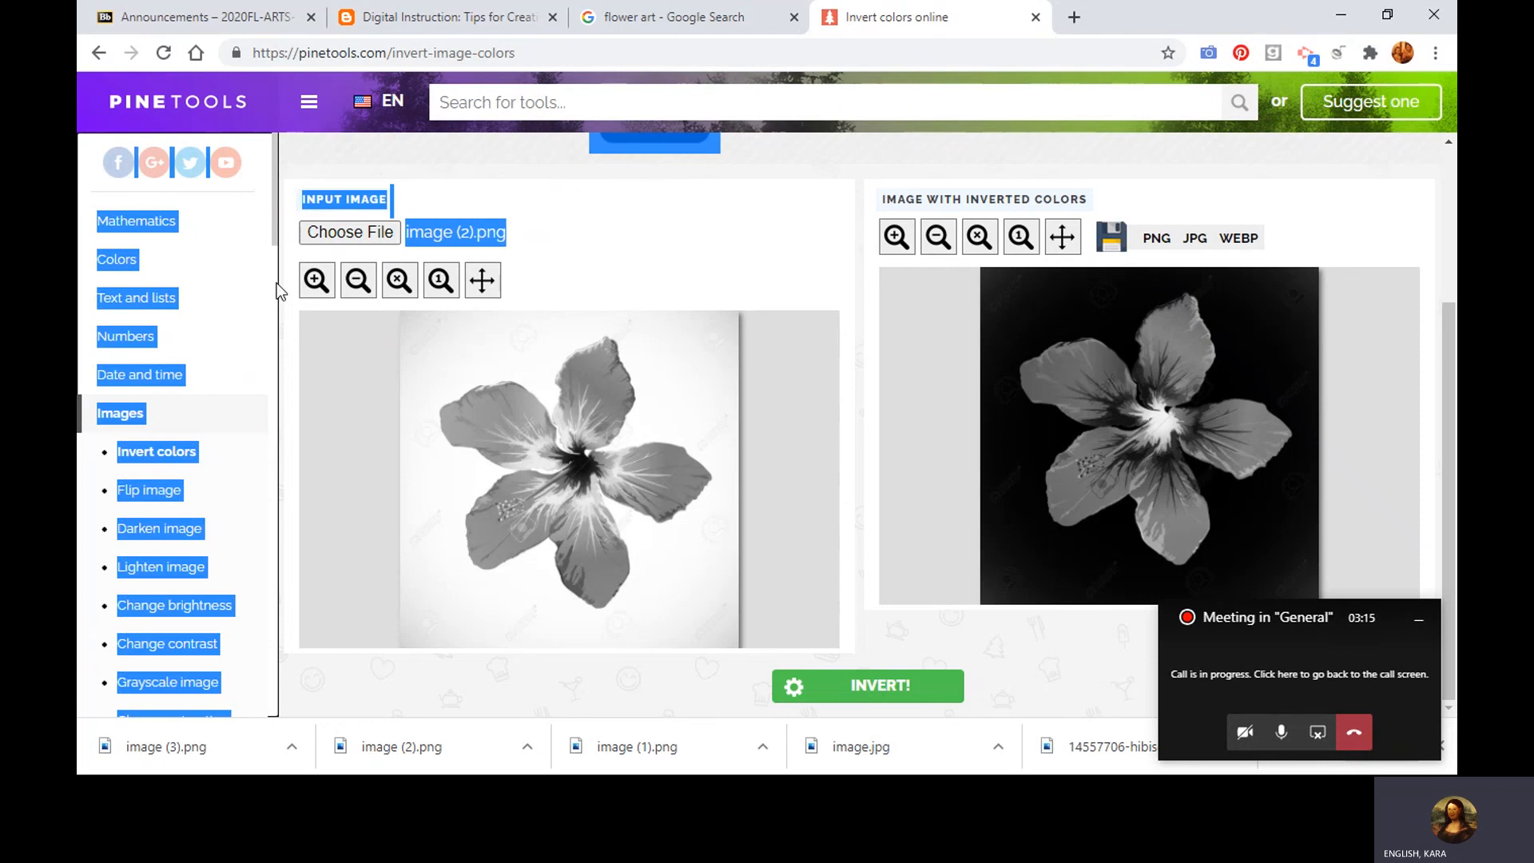
{"action": "left_click", "coordinate": [279, 231]}
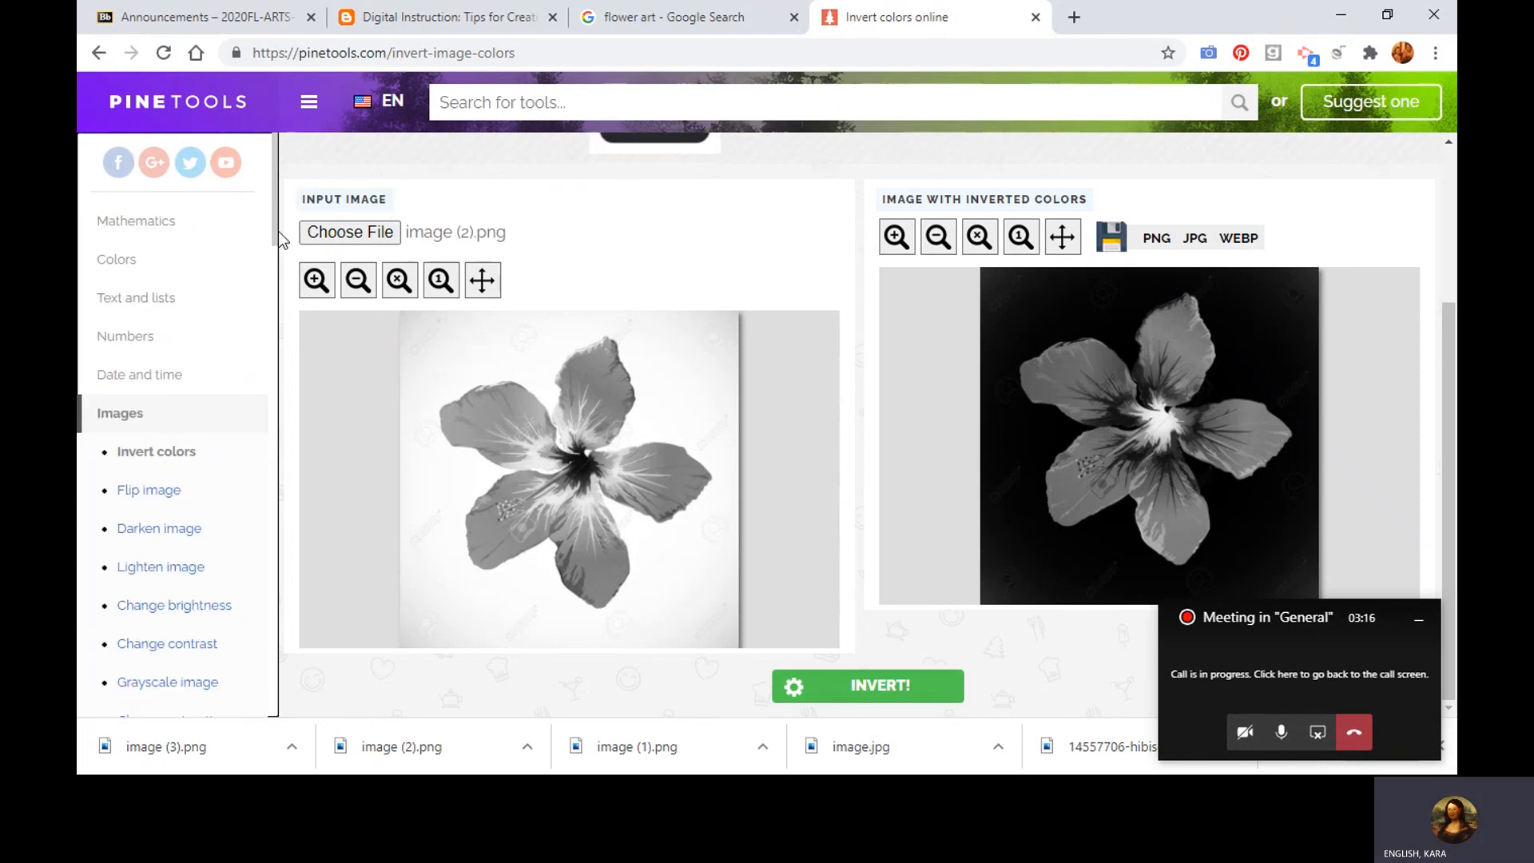
{"action": "left_click_drag", "start_coordinate": [278, 232], "coordinate": [329, 452]}
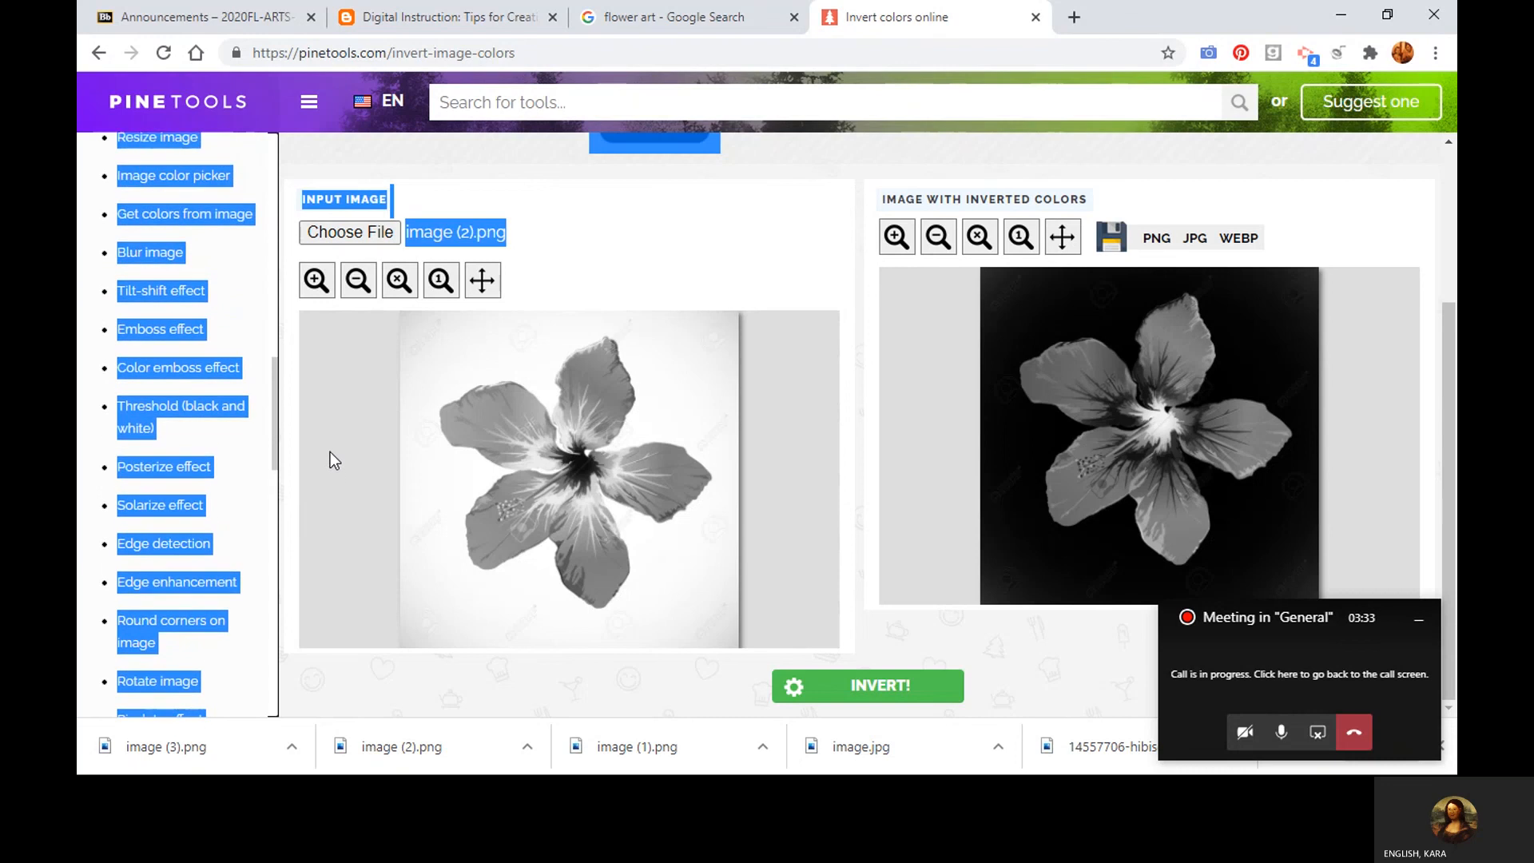
{"action": "left_click", "coordinate": [261, 506]}
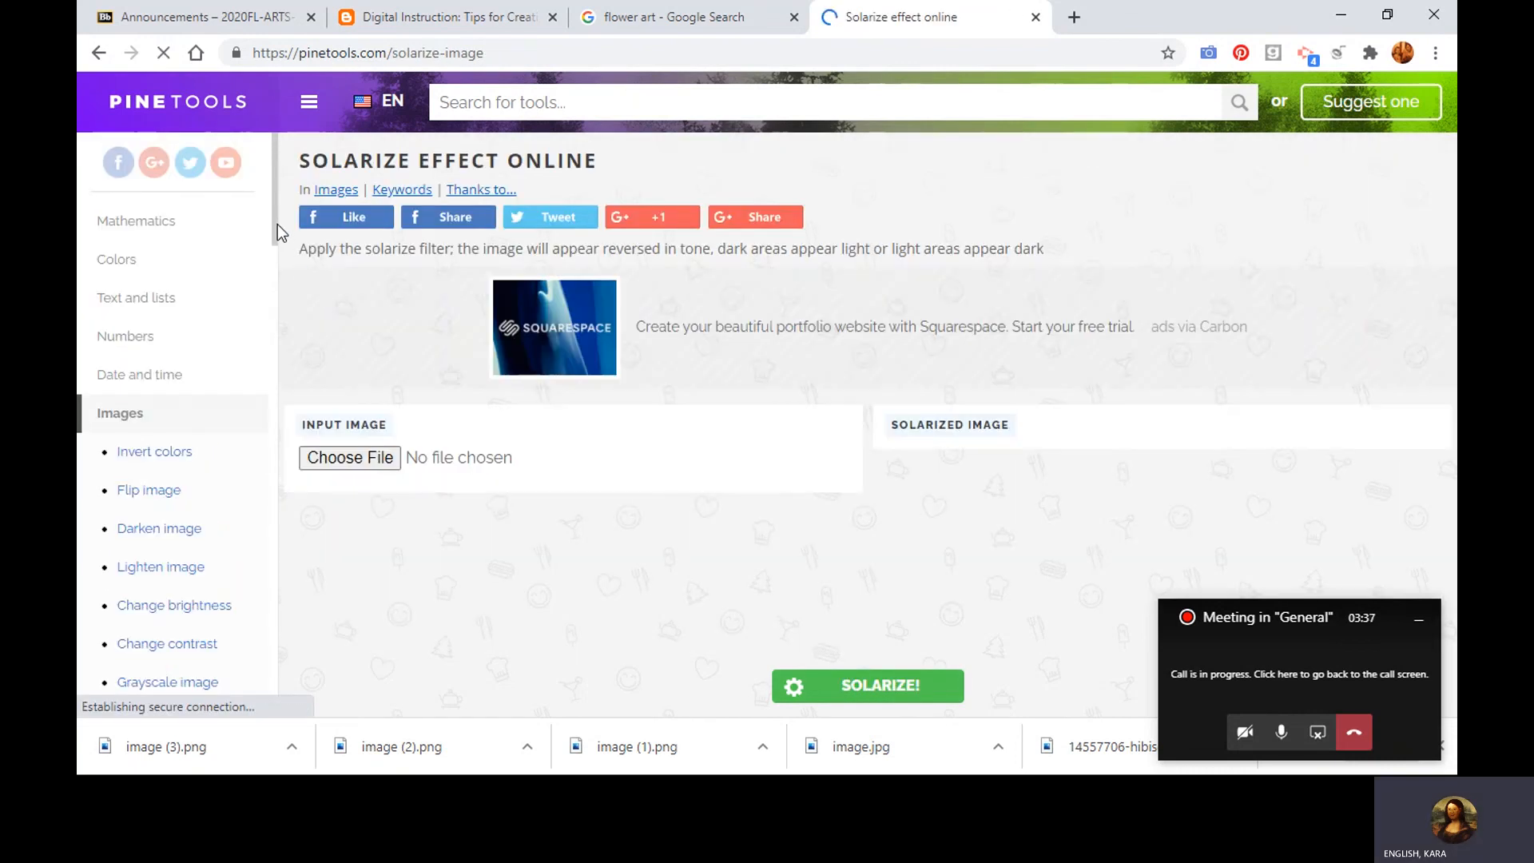
{"action": "left_click_drag", "start_coordinate": [277, 252], "coordinate": [268, 423]}
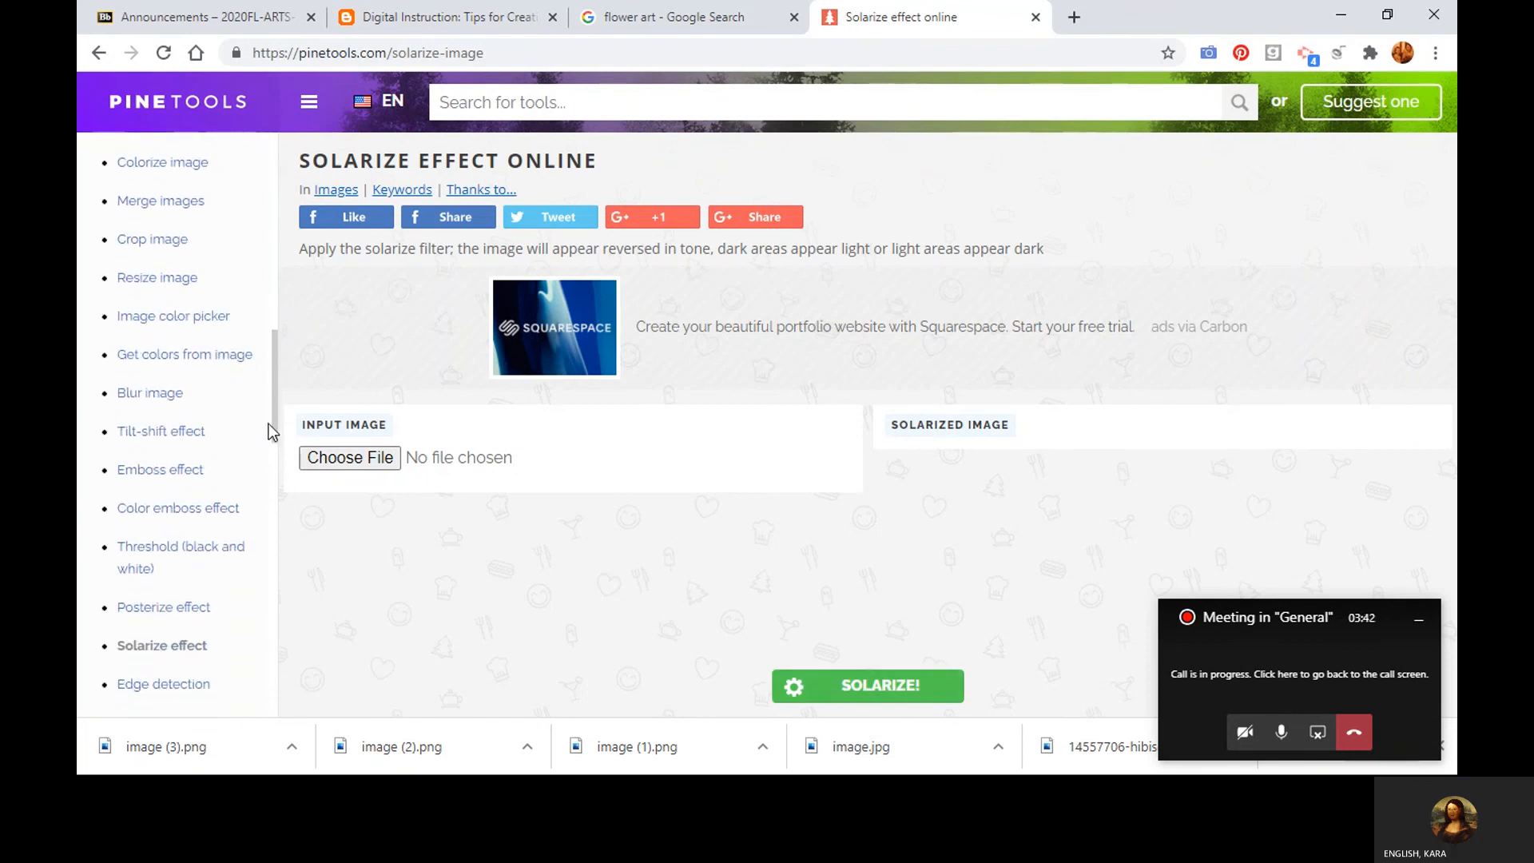
{"action": "left_click", "coordinate": [182, 549]}
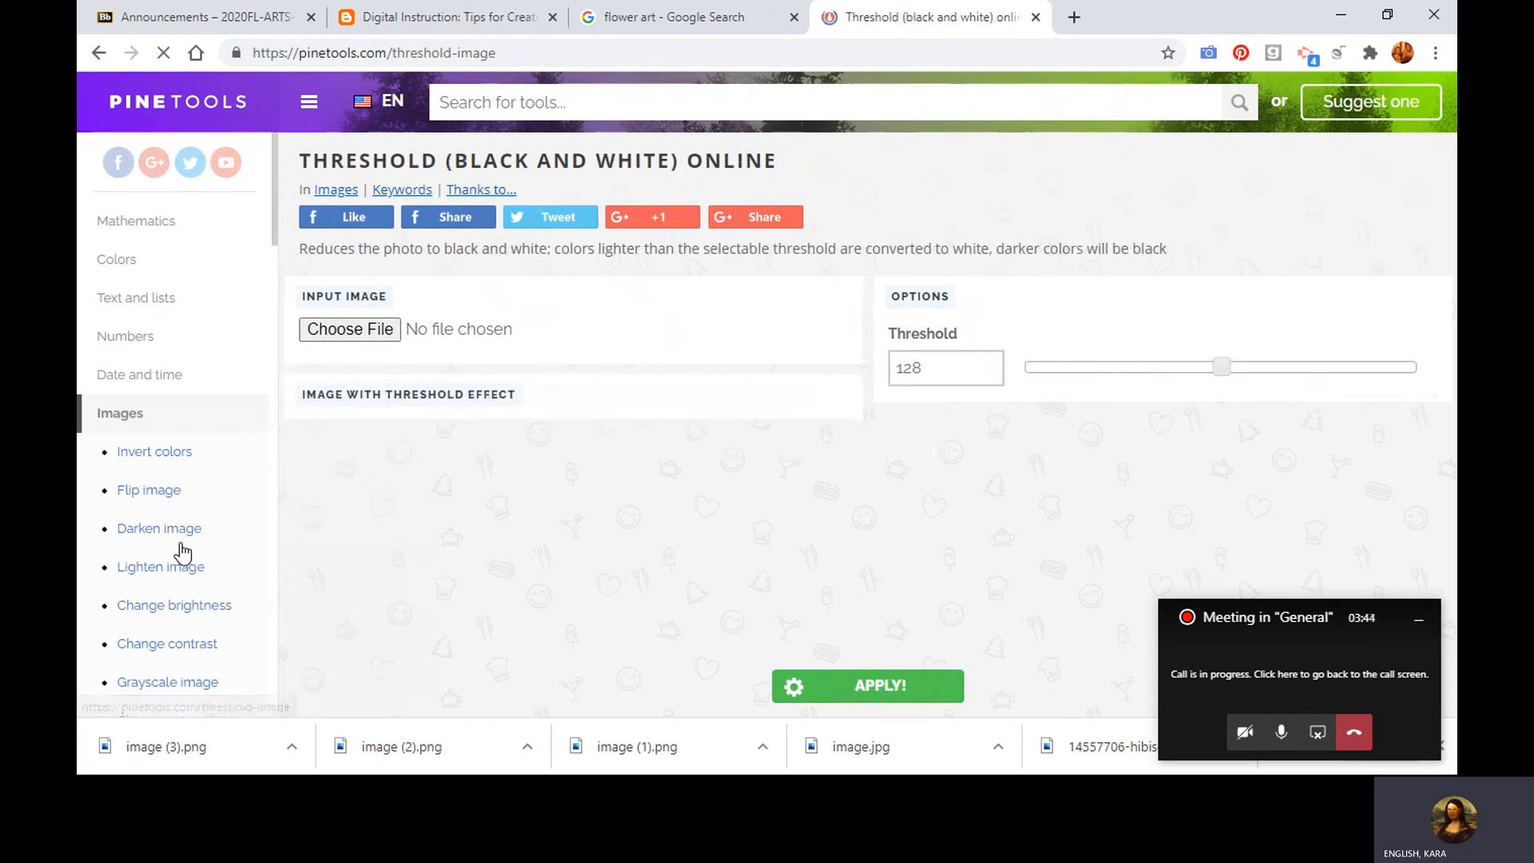
Load image (3) from the Downloads folder as the threshold input image
{"action": "left_click", "coordinate": [345, 459]}
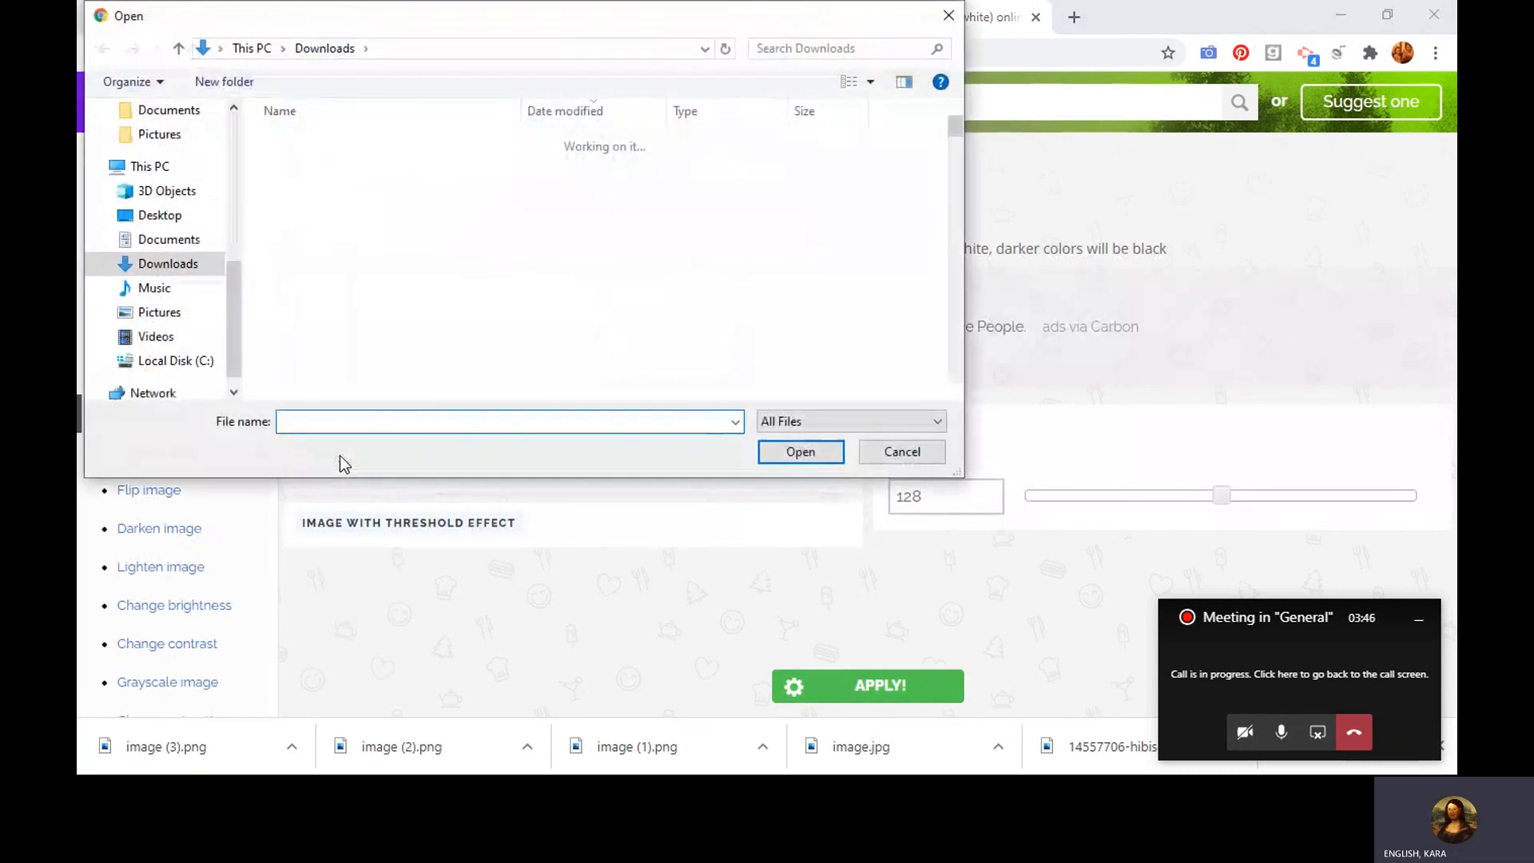
{"action": "left_click", "coordinate": [311, 171]}
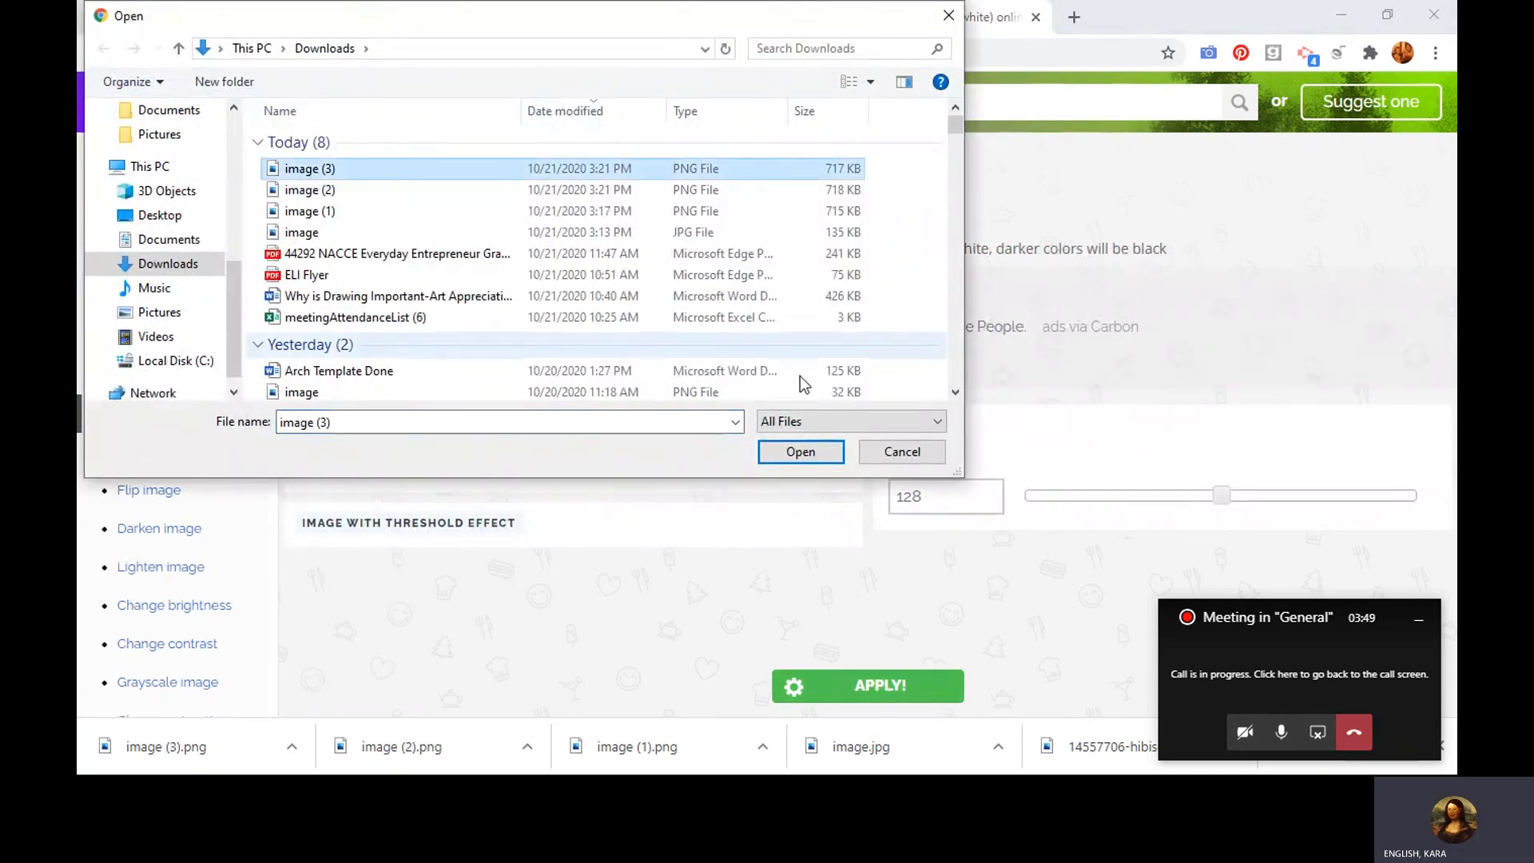
{"action": "left_click", "coordinate": [800, 452]}
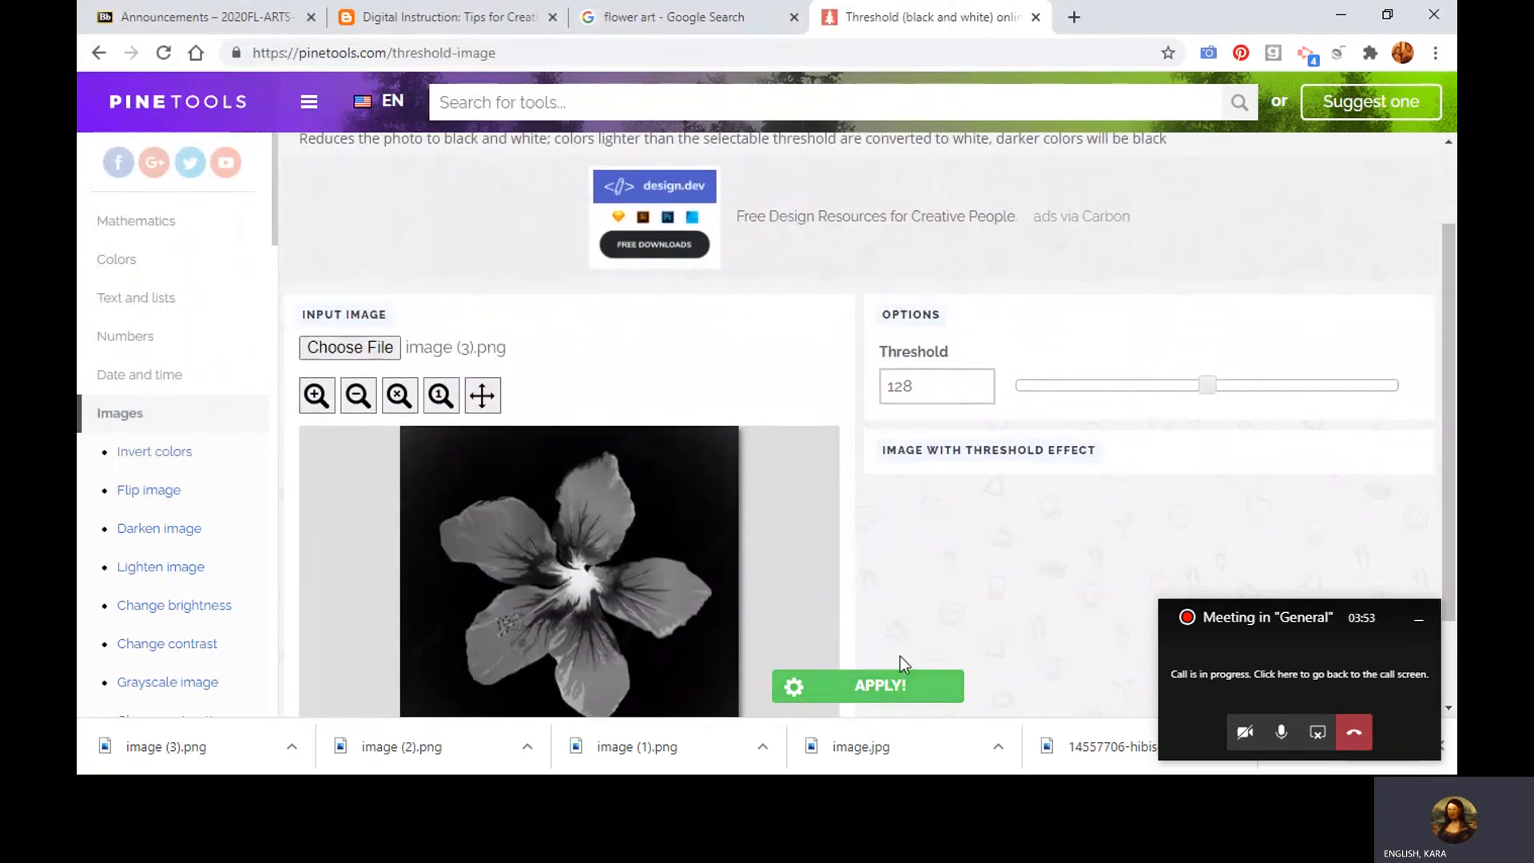
Apply the threshold effect to the inverted flower at 128, lower the threshold to 69 and reapply it
{"action": "left_click", "coordinate": [896, 685]}
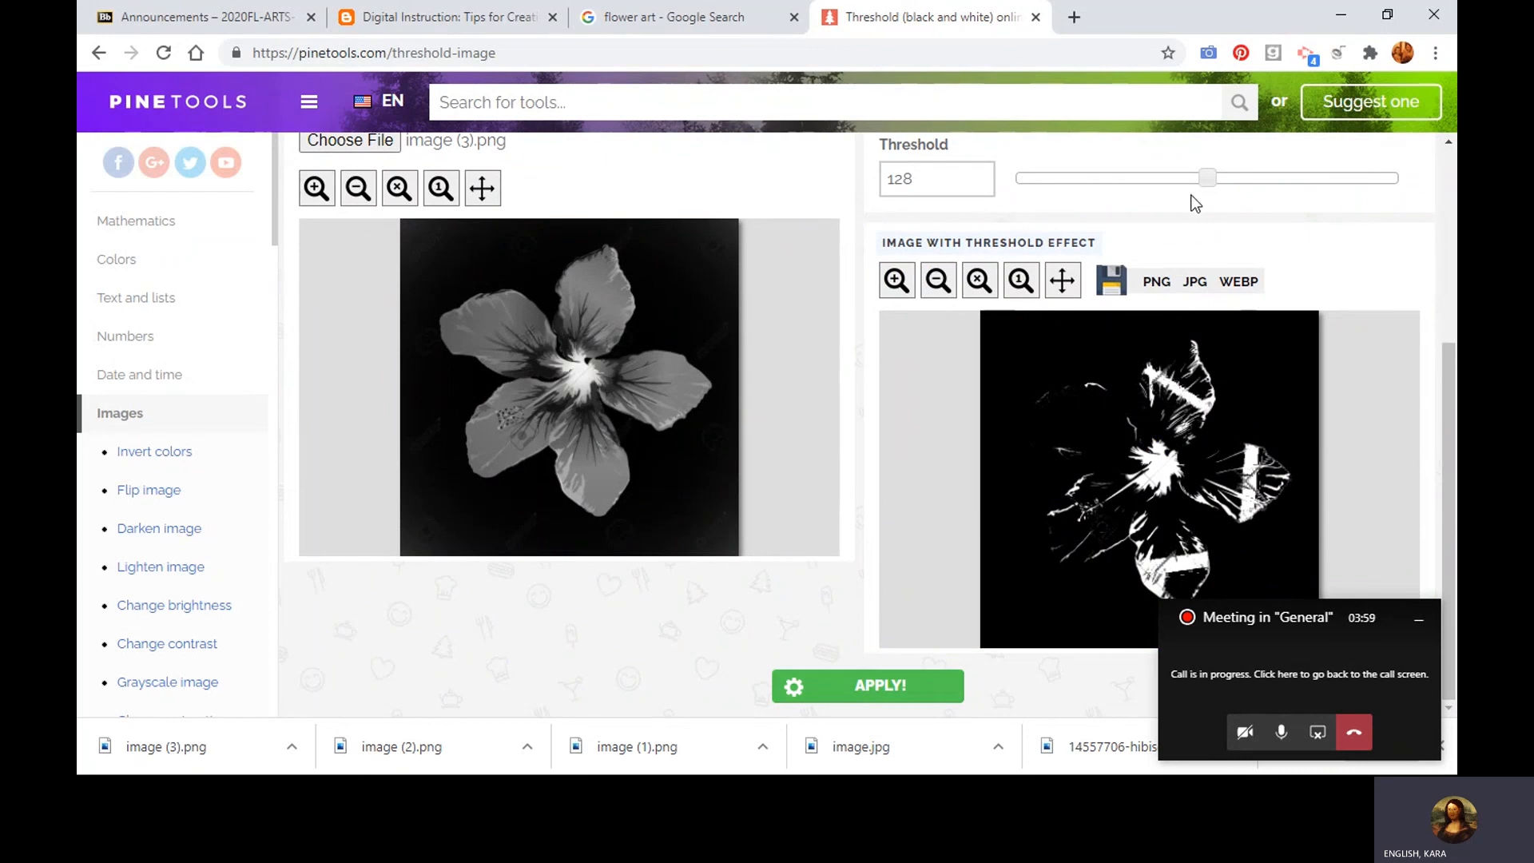
{"action": "left_click_drag", "start_coordinate": [1204, 177], "coordinate": [1114, 204]}
{"action": "left_click", "coordinate": [858, 688]}
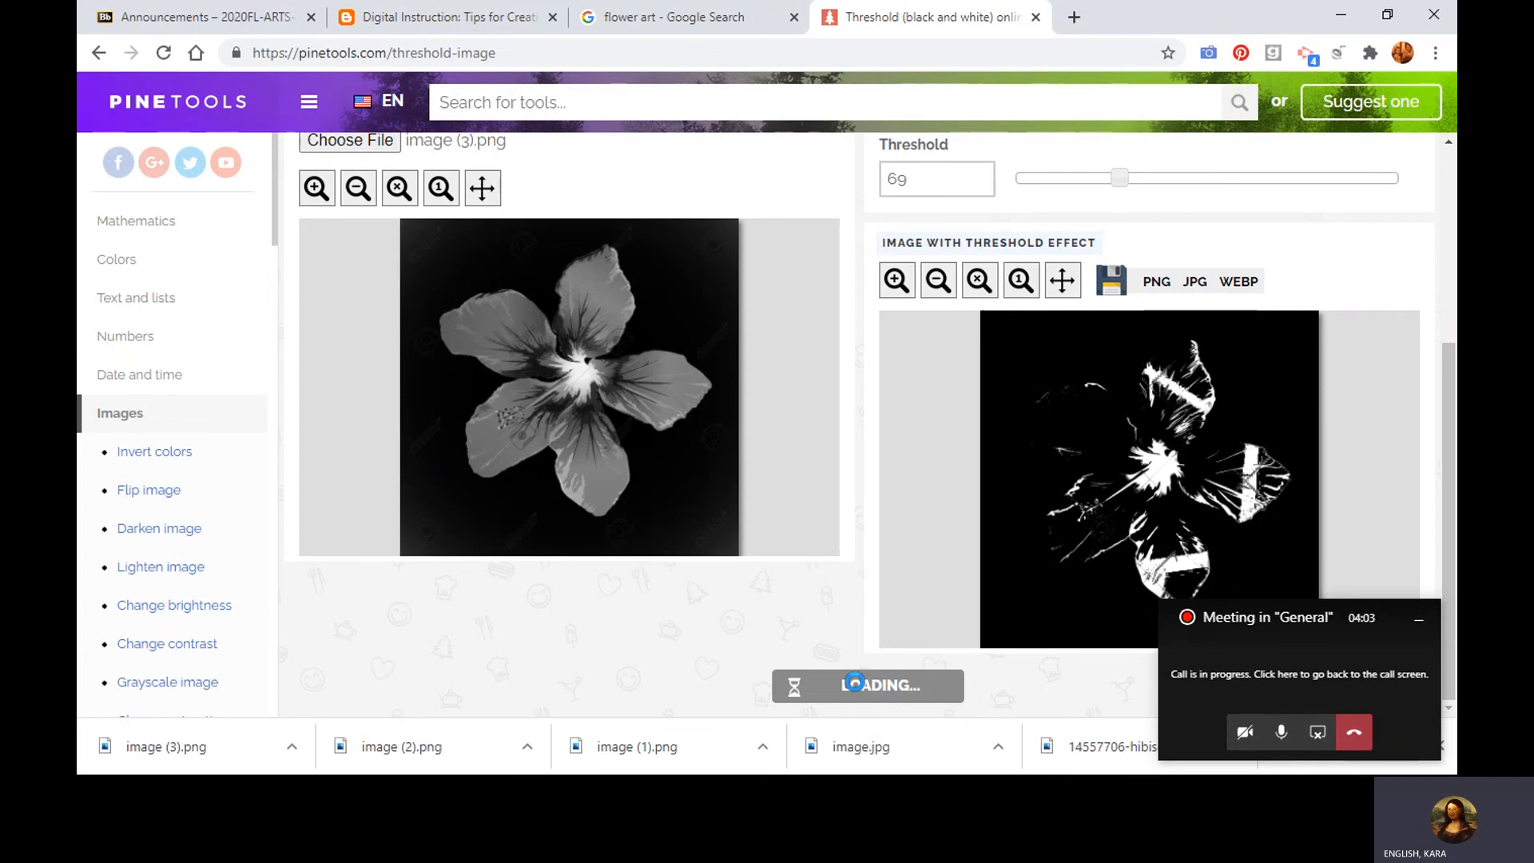